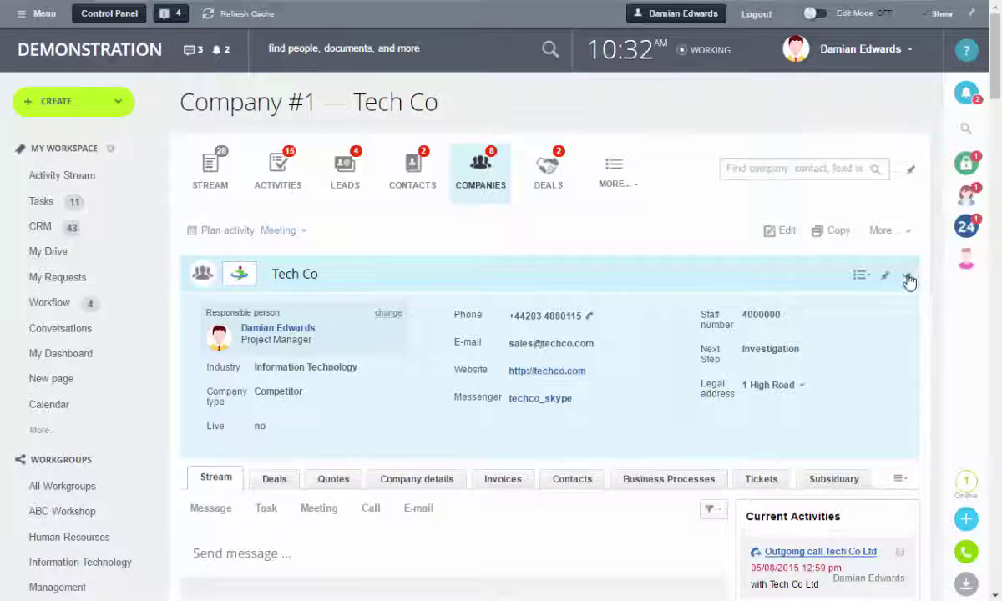
# Expand the full details of the Tech Co company record and open the record for editing
pyautogui.click(907, 276)
pyautogui.scroll(-5, 774, 313)
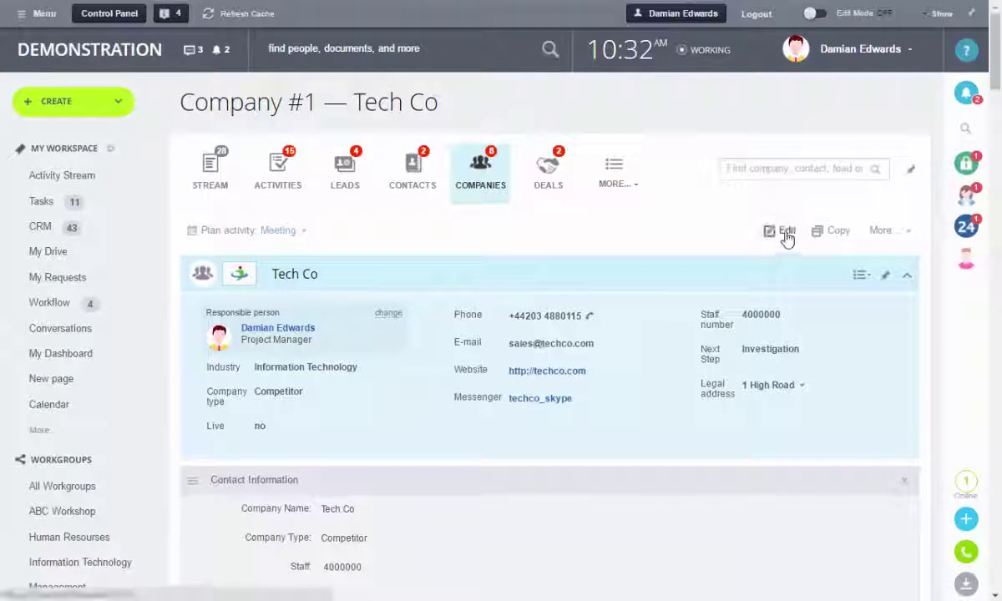
pyautogui.click(784, 238)
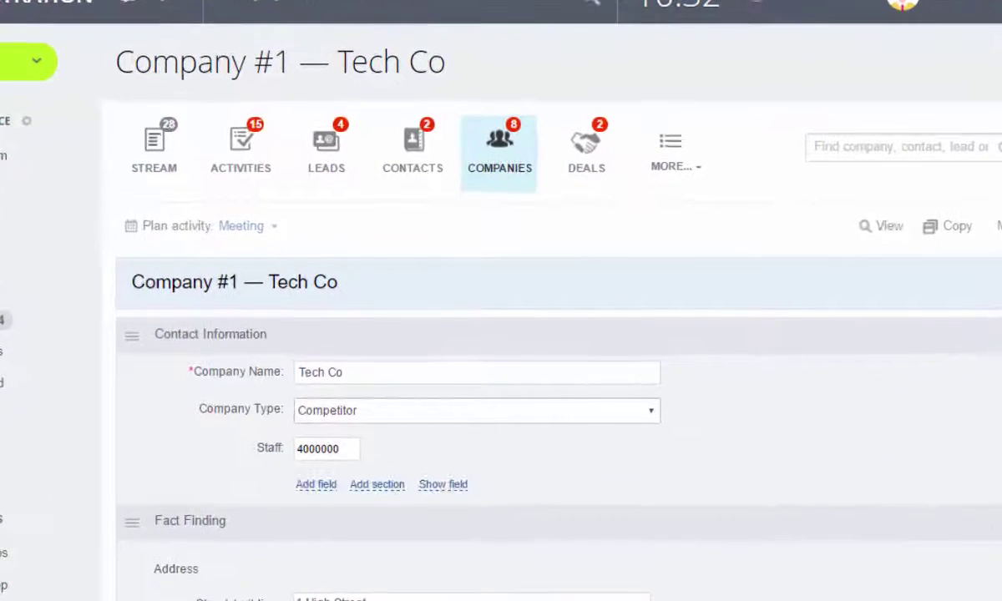
# Open the Company Name field's label in the Contact Information section for editing, save it as is, and save the company record
pyautogui.click(932, 323)
pyautogui.click(931, 324)
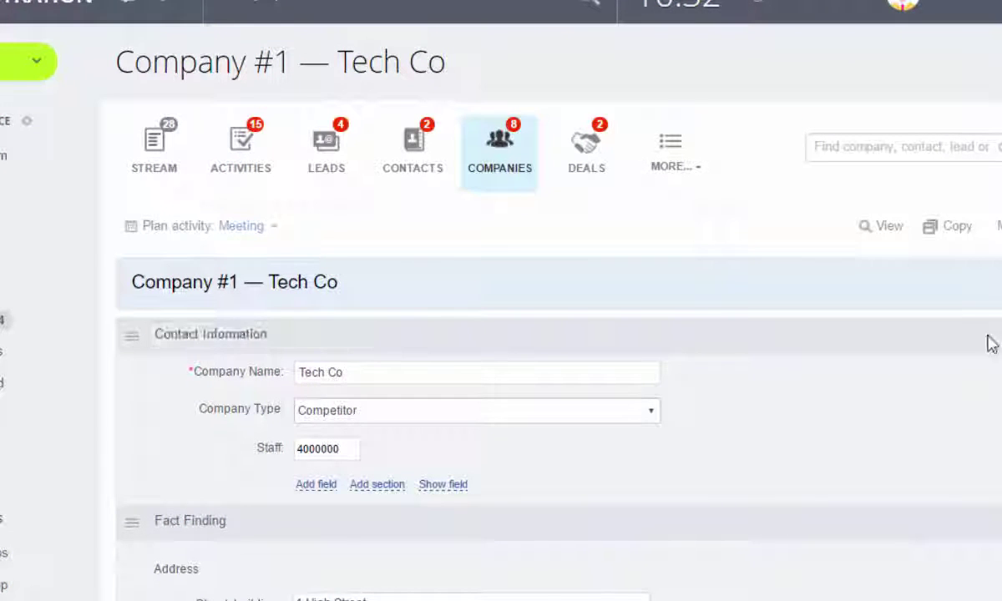
pyautogui.click(674, 371)
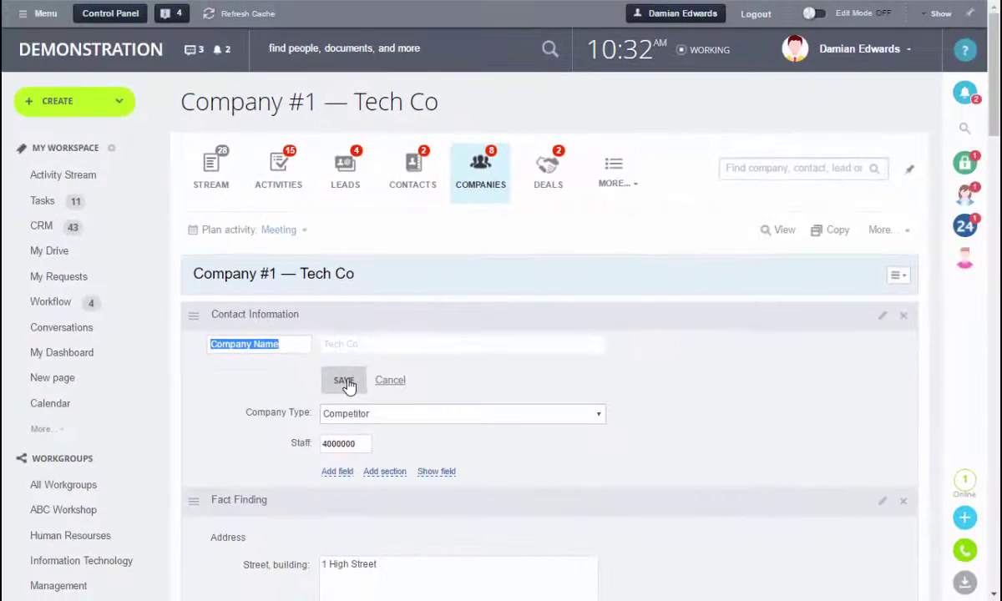
pyautogui.click(345, 382)
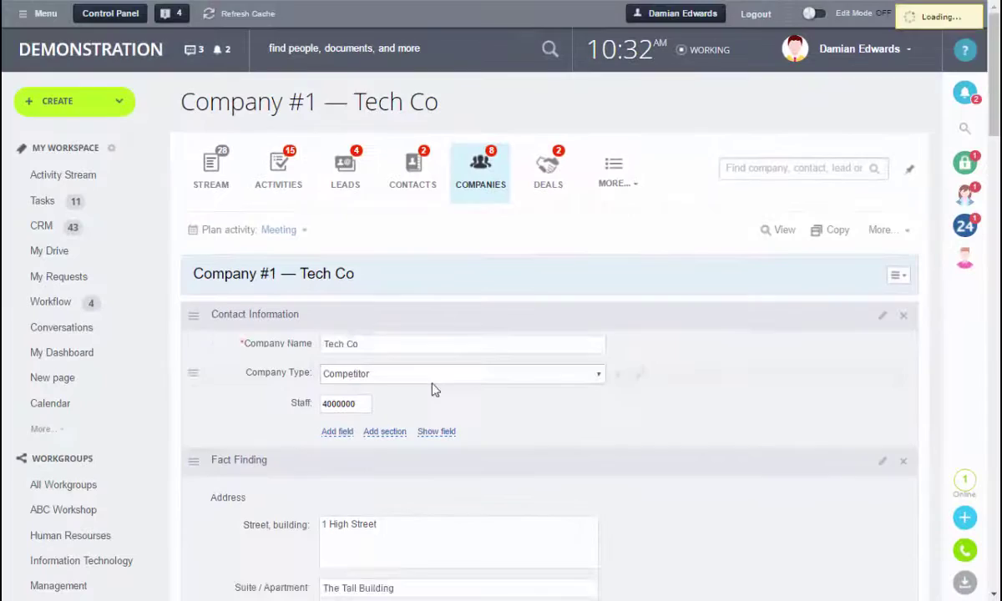
pyautogui.scroll(-13, 458, 387)
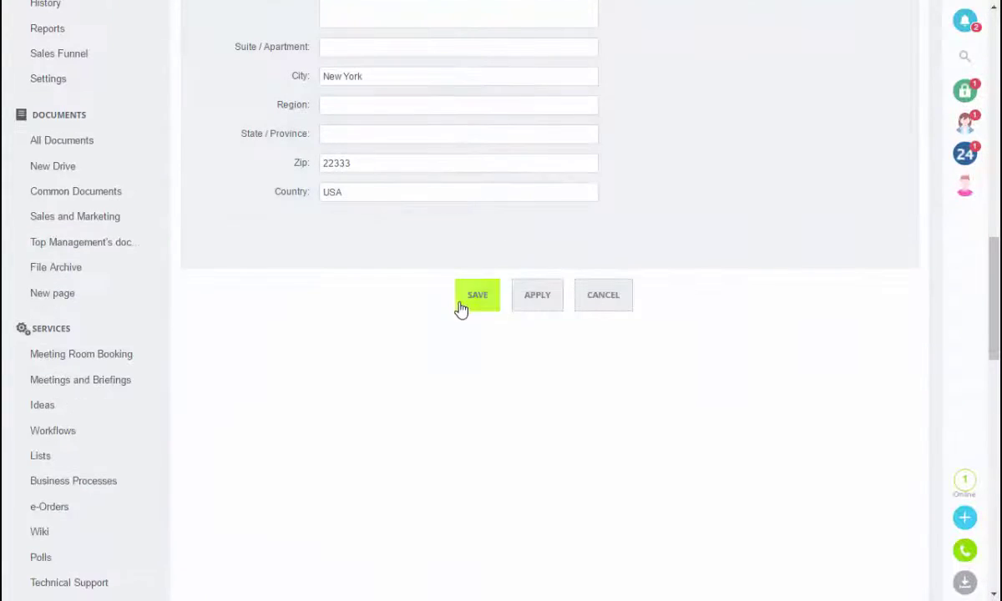
pyautogui.click(479, 302)
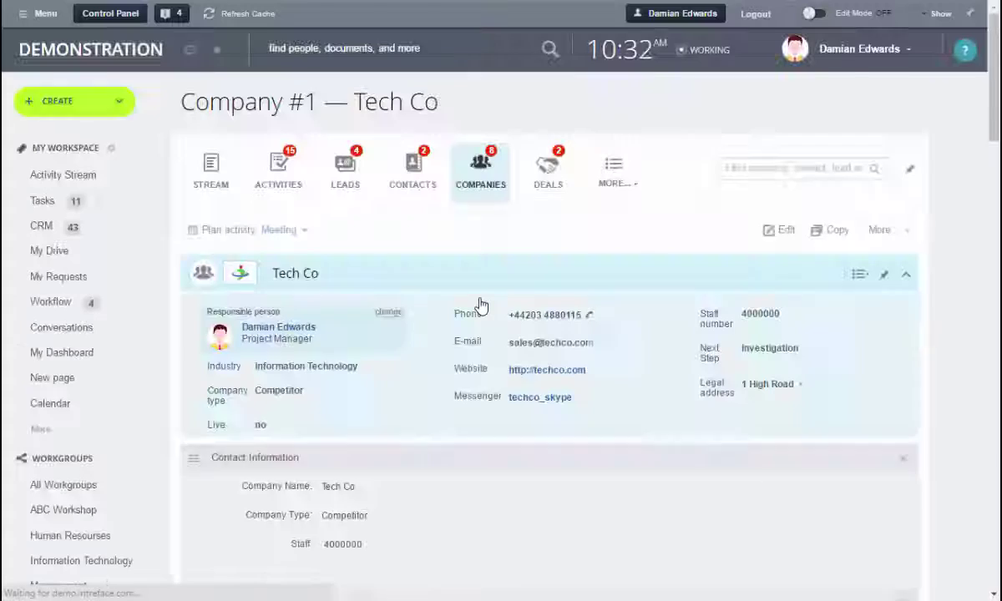
# Move the Comment field from the Proposal section into Tech Co's summary block, below the Live field
pyautogui.scroll(-2, 488, 303)
pyautogui.scroll(-1, 491, 305)
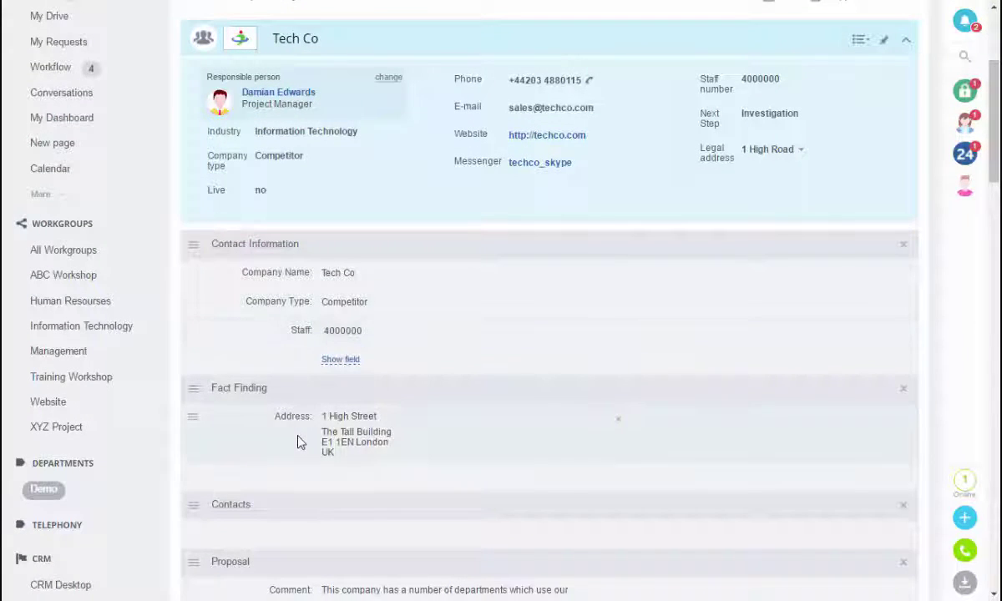
pyautogui.scroll(-2, 292, 430)
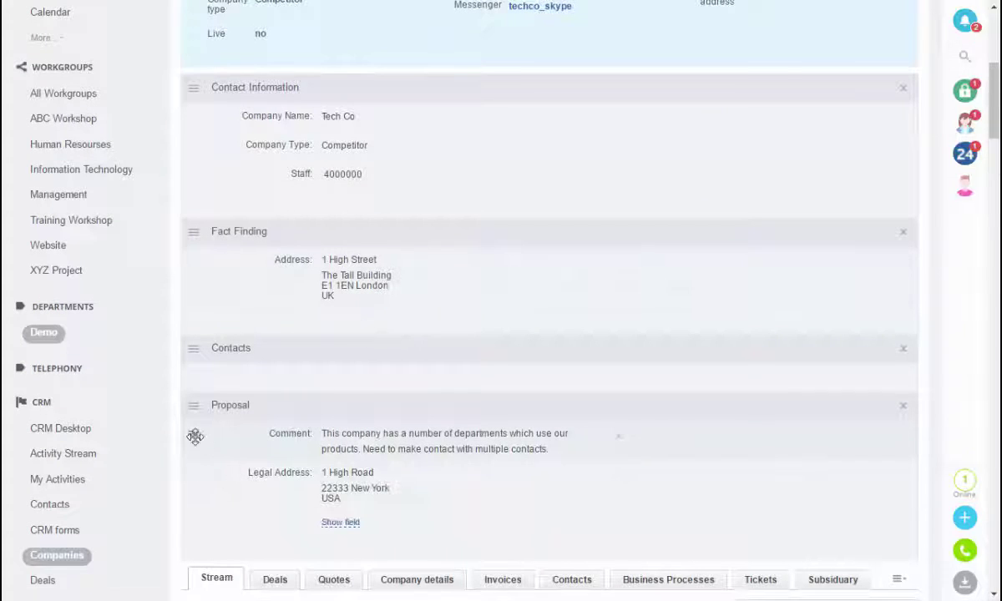
pyautogui.moveTo(194, 437); pyautogui.dragTo(276, 452)
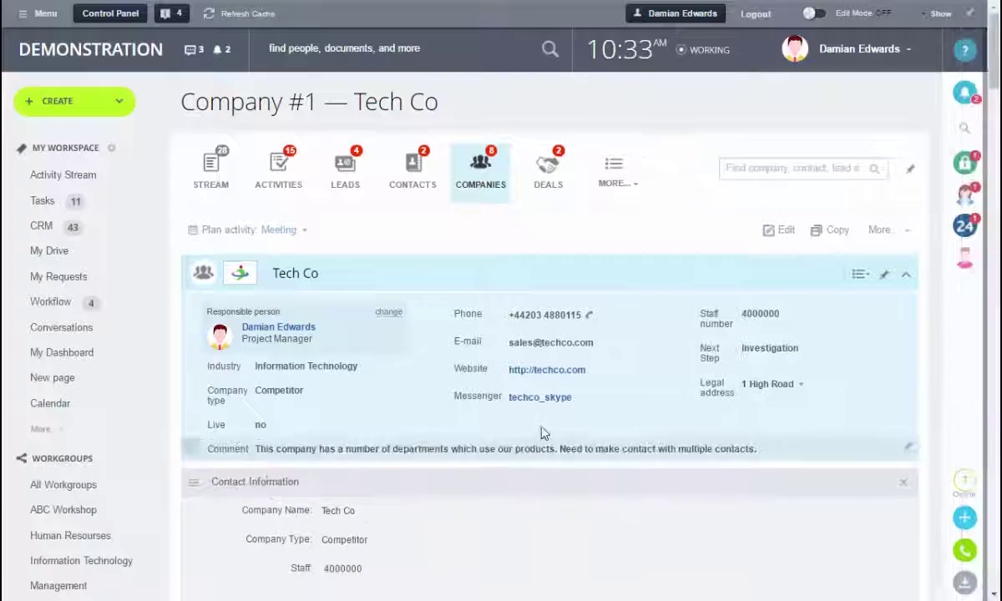
# Collapse Tech Co's detailed sections and reorder the summary block so that Phone sits below E-mail
pyautogui.click(906, 276)
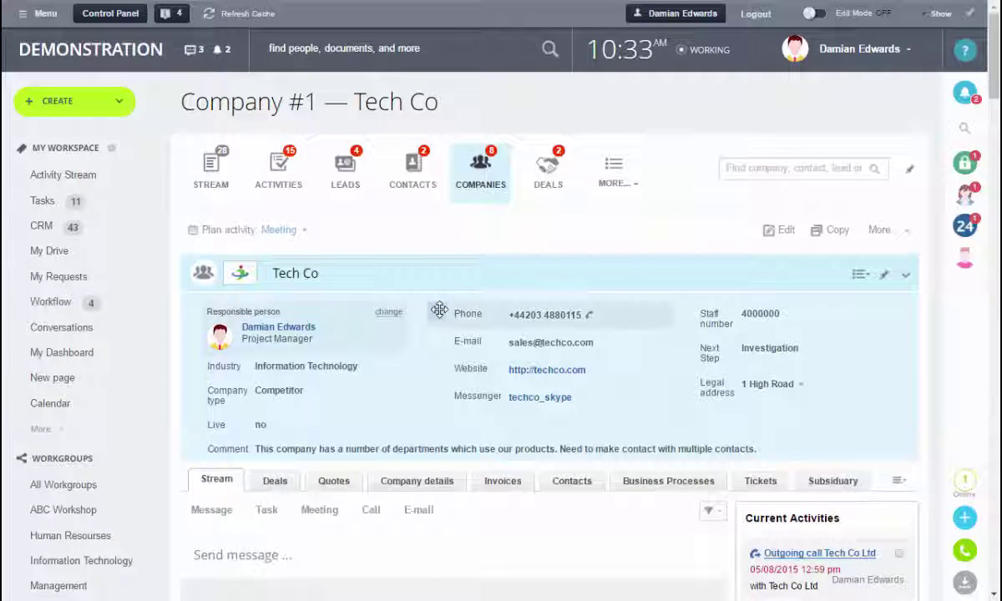
pyautogui.moveTo(441, 312); pyautogui.dragTo(451, 343)
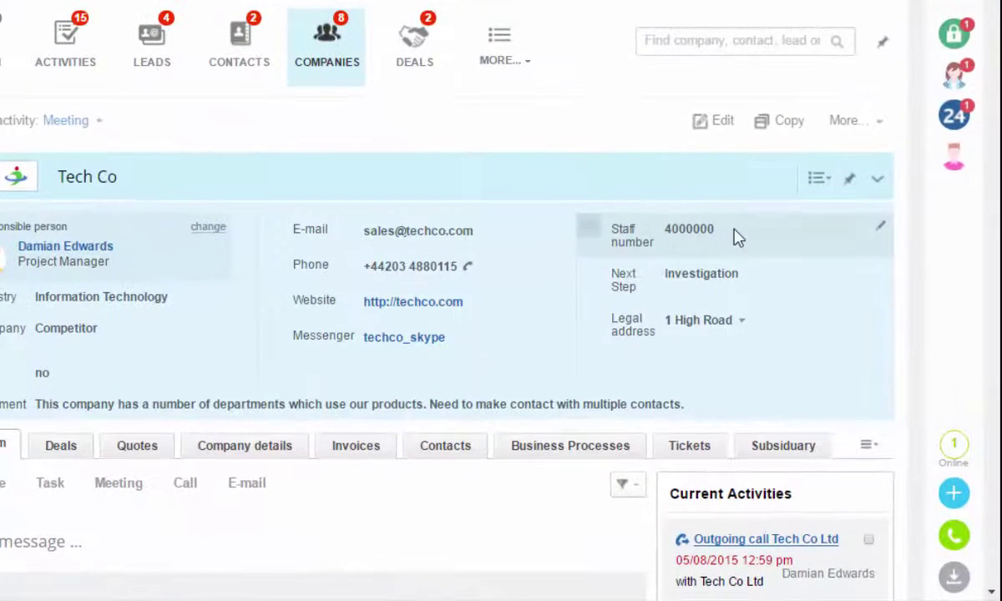
# Set the Staff number in Tech Co's summary block to 4000
pyautogui.doubleClick(694, 230)
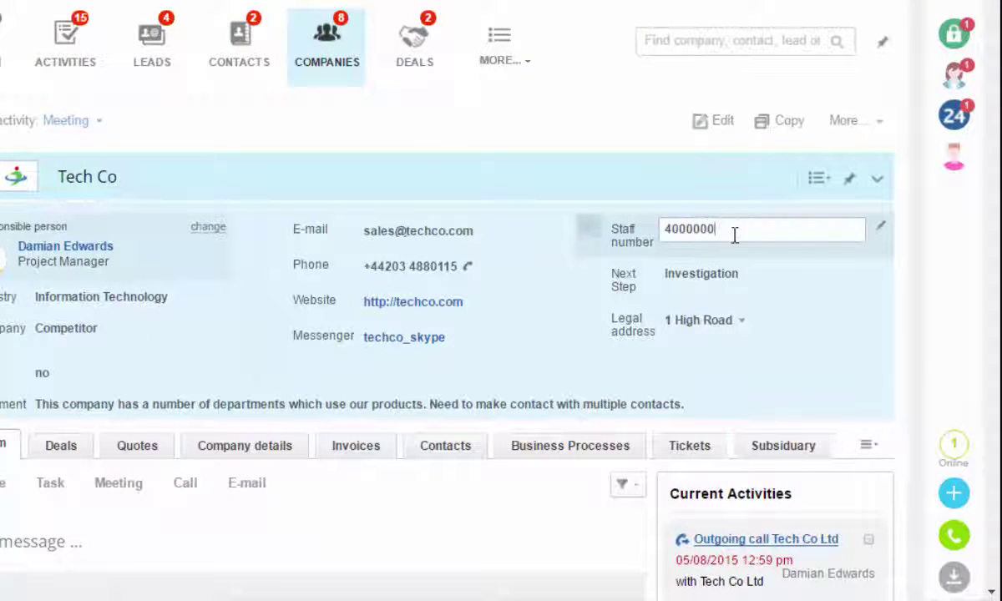
pyautogui.press('BackSpace')
pyautogui.press('BackSpace')
pyautogui.press('BackSpace')
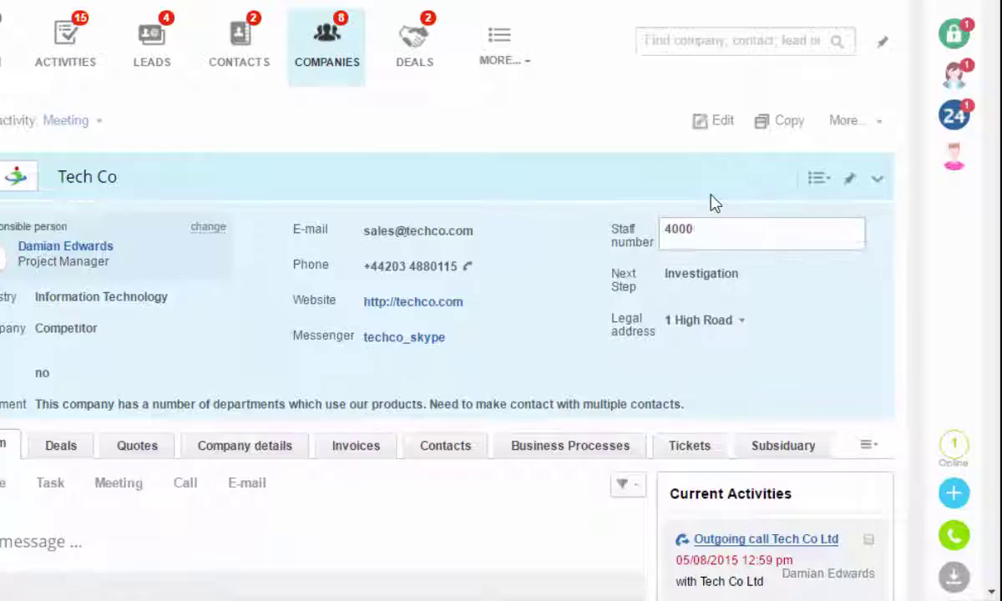
pyautogui.click(714, 203)
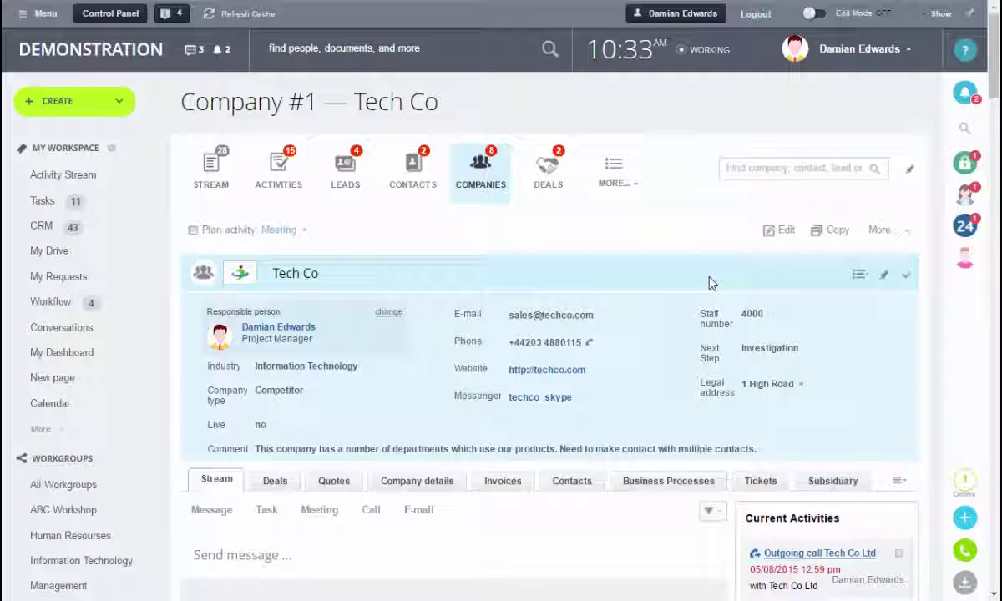
# Open the Custom Fields page from the form and report settings of the CRM
pyautogui.click(614, 171)
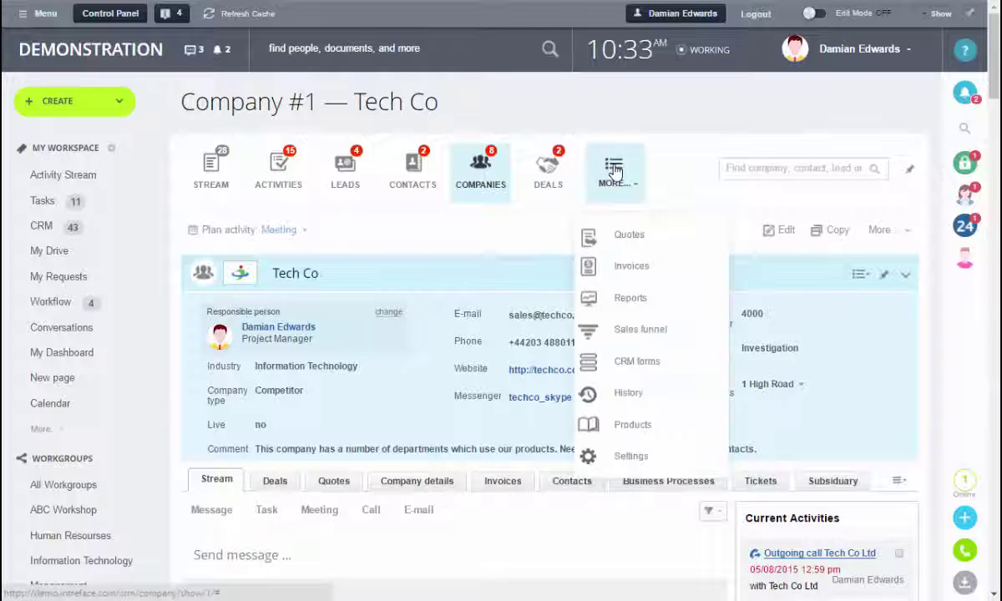
pyautogui.click(632, 457)
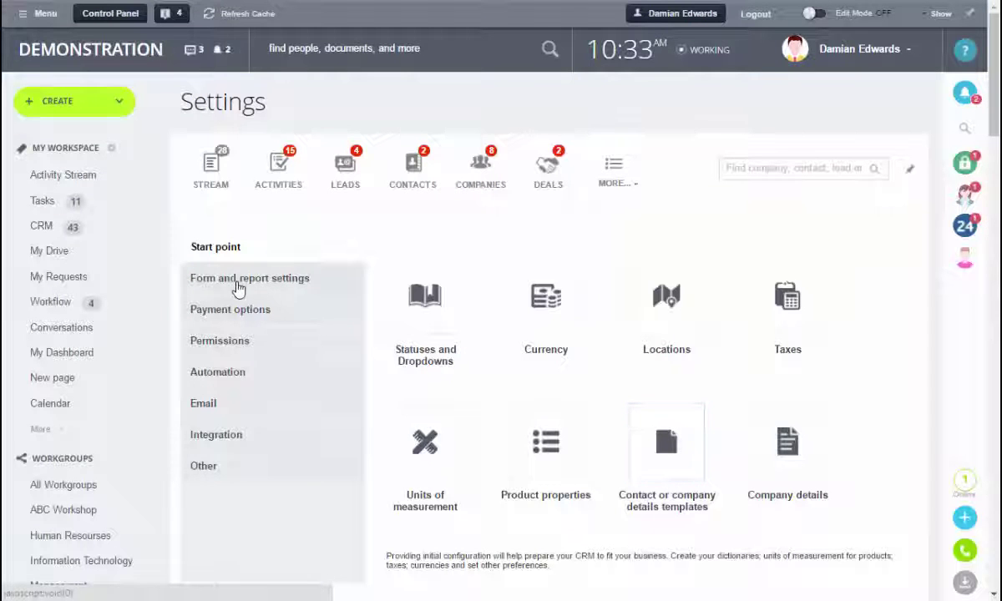
pyautogui.click(239, 287)
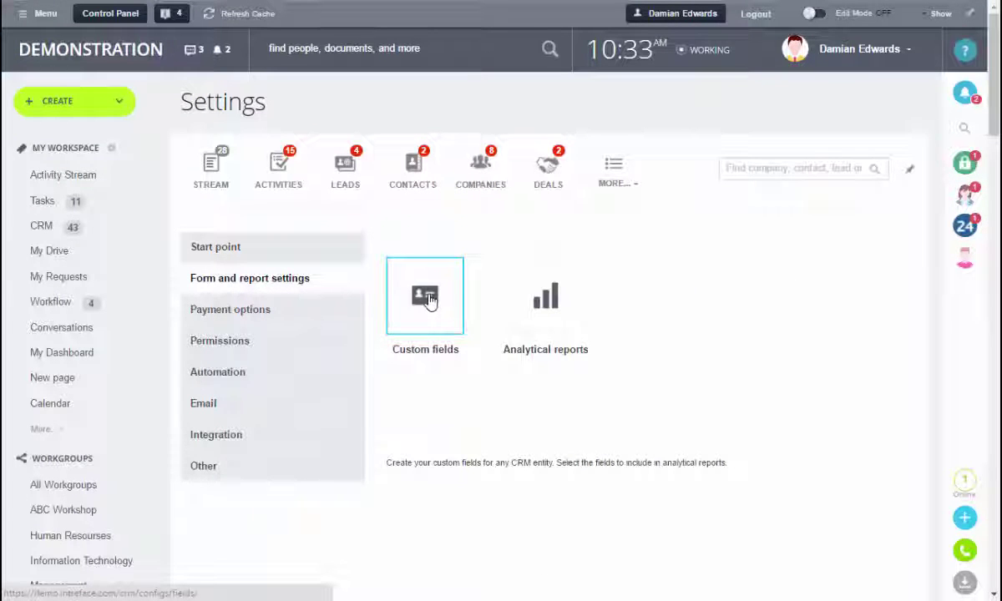
pyautogui.click(426, 297)
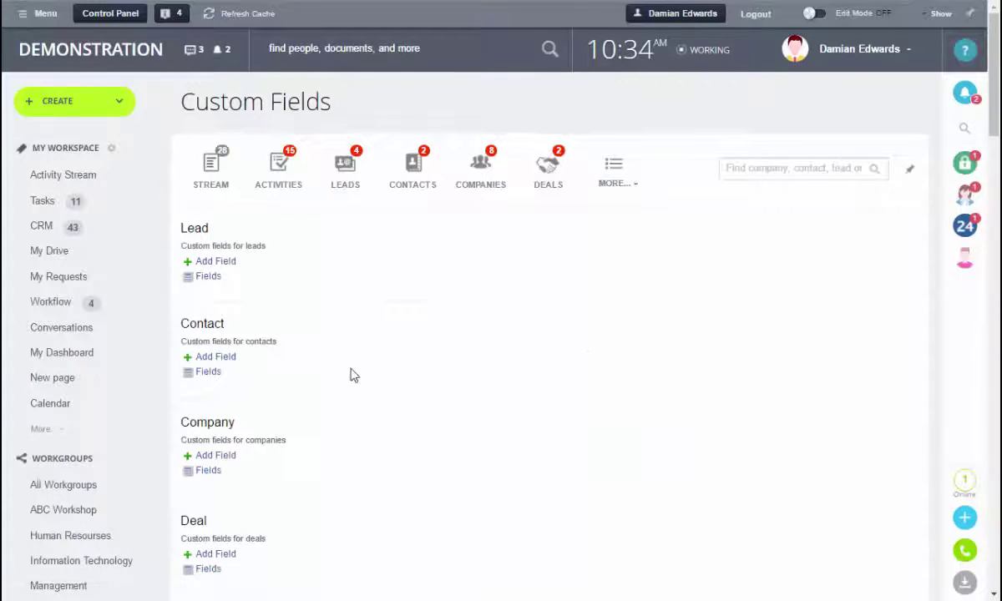
# Create and save a custom company field named Turnover with the type Number
pyautogui.click(213, 458)
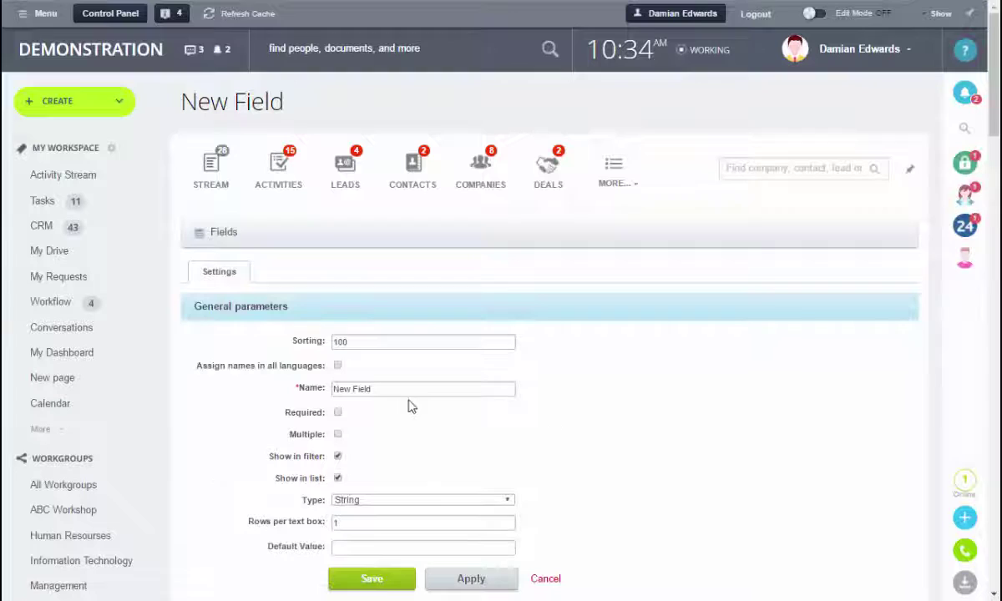
pyautogui.moveTo(394, 391); pyautogui.dragTo(254, 396)
pyautogui.write('T')
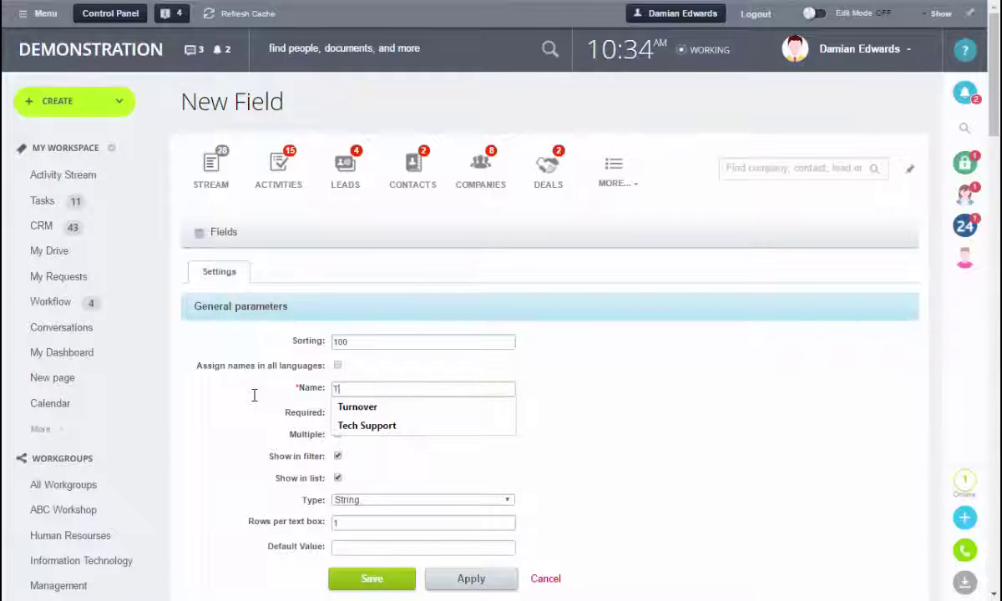
pyautogui.click(342, 409)
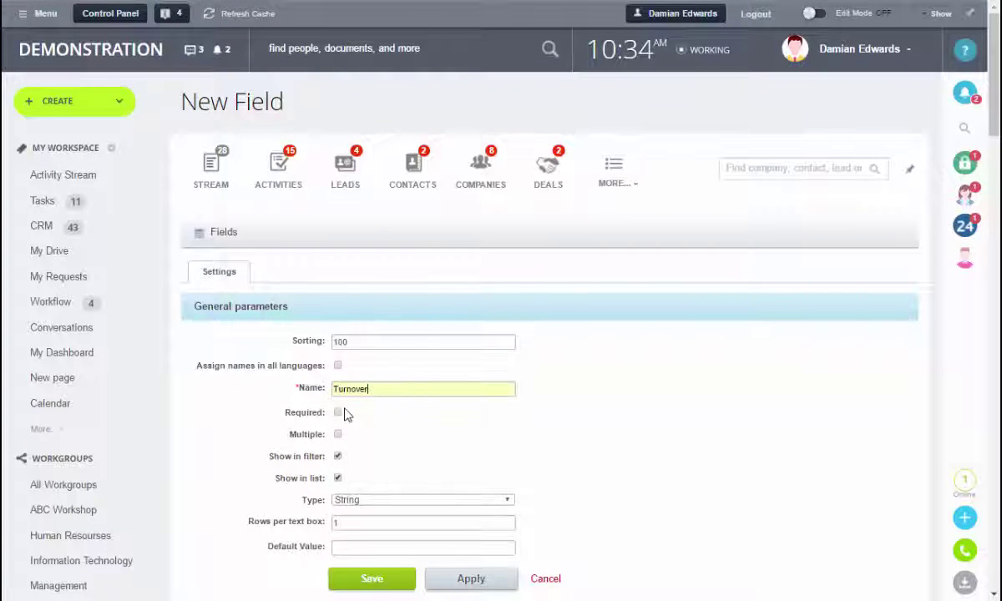
pyautogui.scroll(-2, 543, 437)
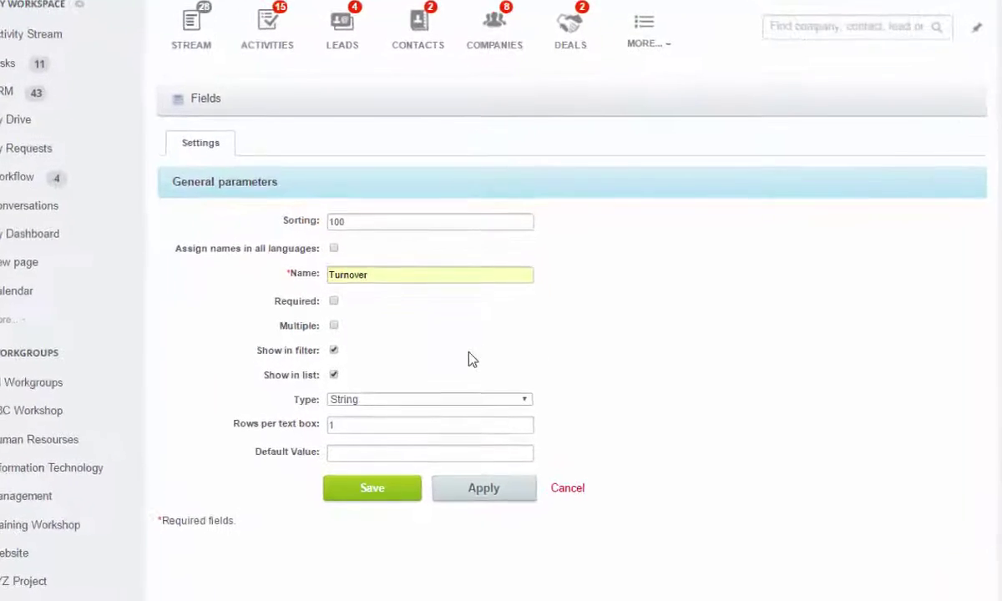
pyautogui.click(460, 380)
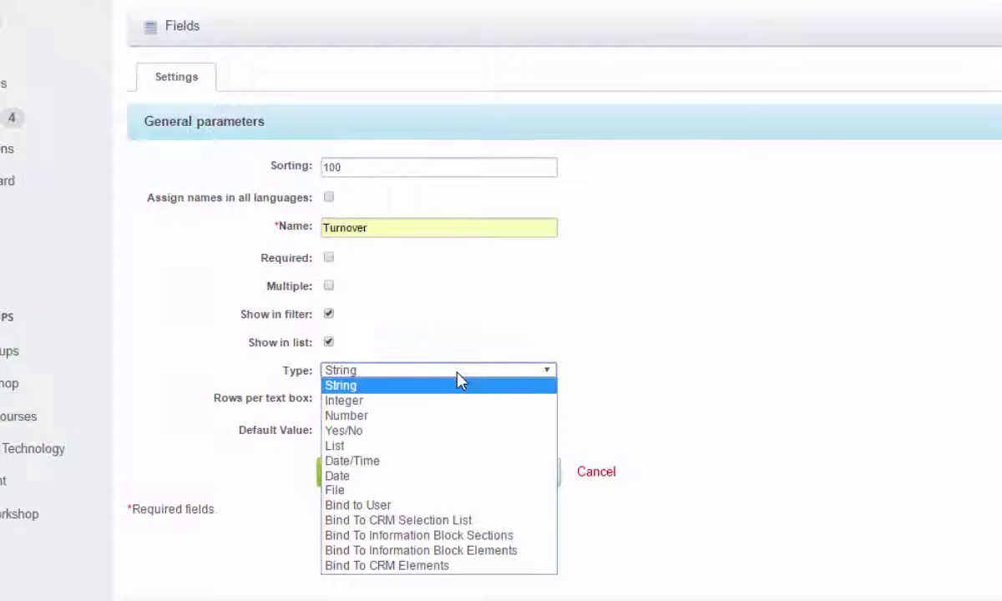
pyautogui.click(448, 416)
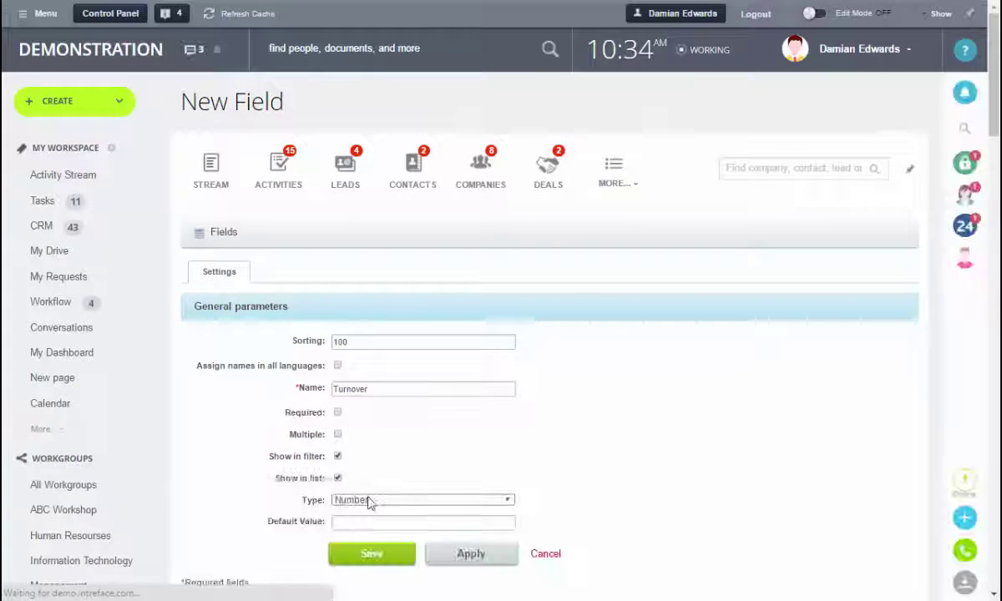
pyautogui.scroll(-3, 398, 466)
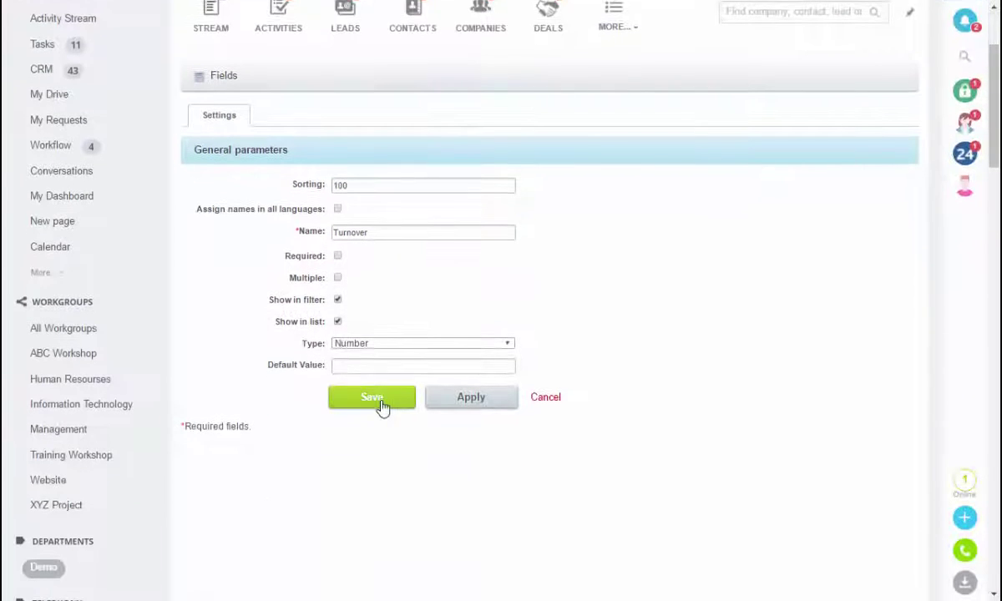
pyautogui.click(380, 405)
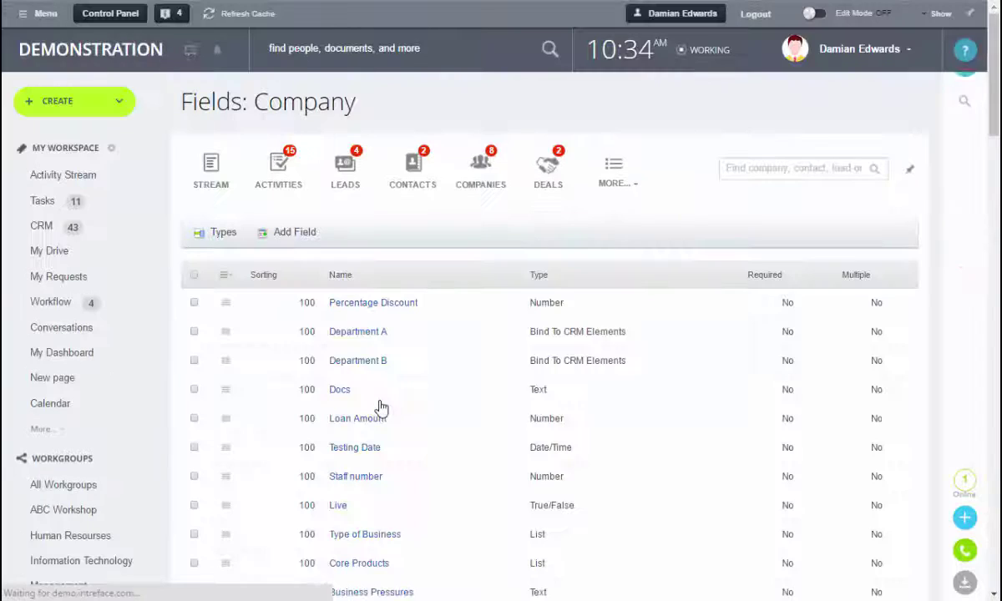
# Create and save a custom company field named Subsiduary with the type Bind To CRM Elements and Company as the available entity
pyautogui.click(266, 232)
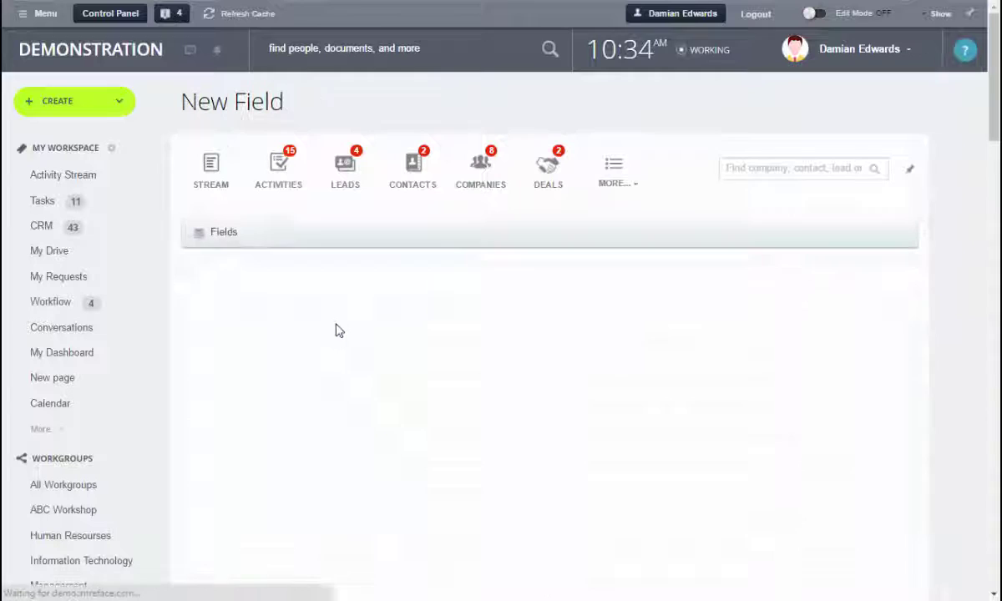
pyautogui.write('S')
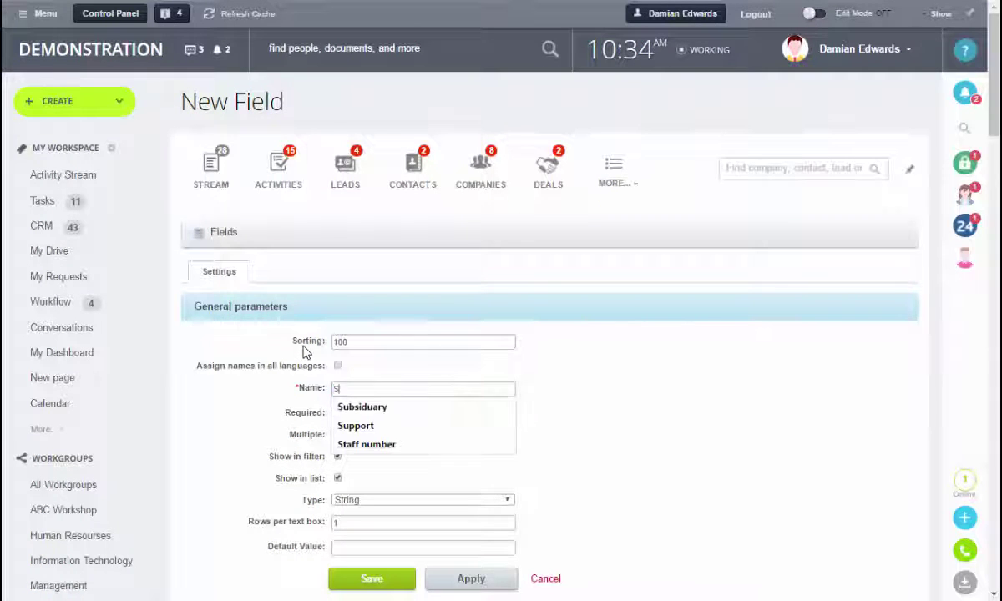
pyautogui.press('Down')
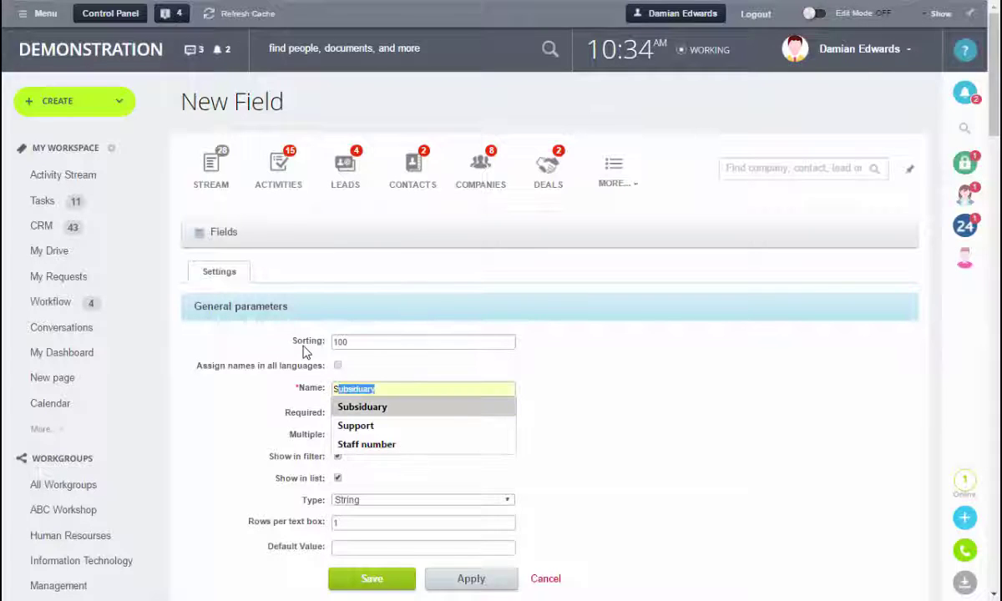
pyautogui.press('Return')
pyautogui.scroll(-1, 564, 407)
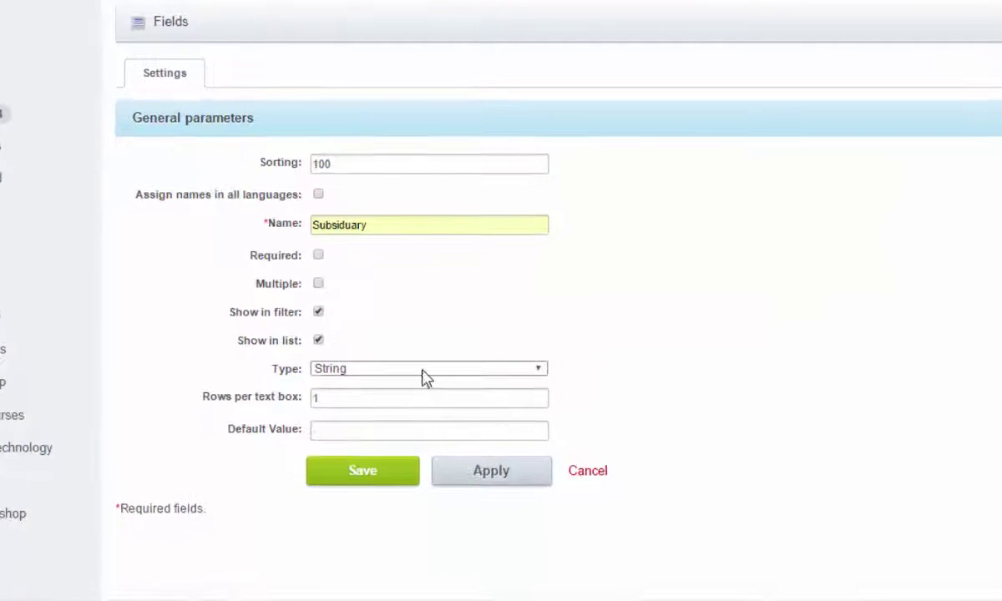
pyautogui.click(423, 378)
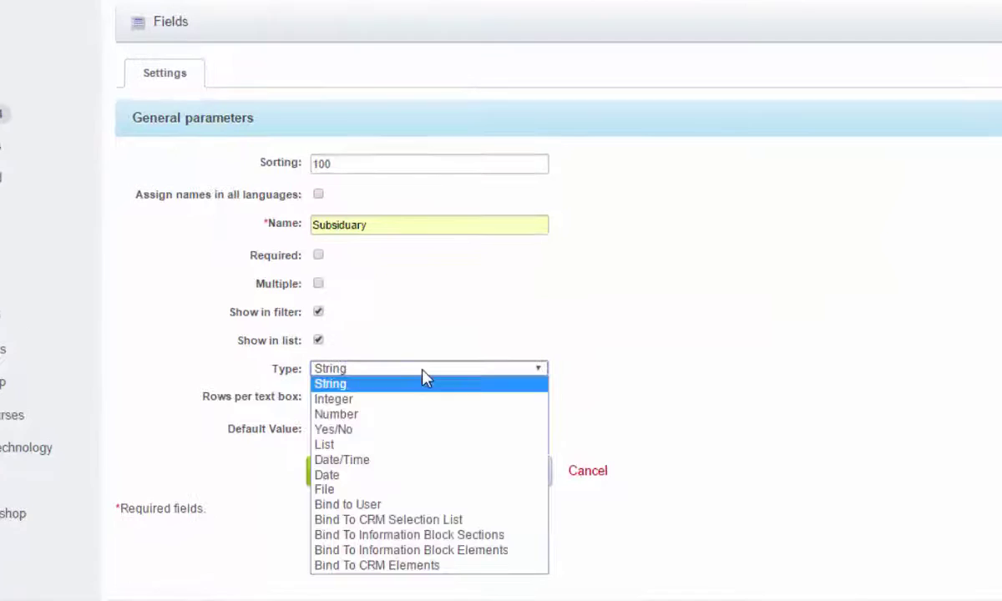
pyautogui.click(423, 568)
pyautogui.scroll(-3, 603, 359)
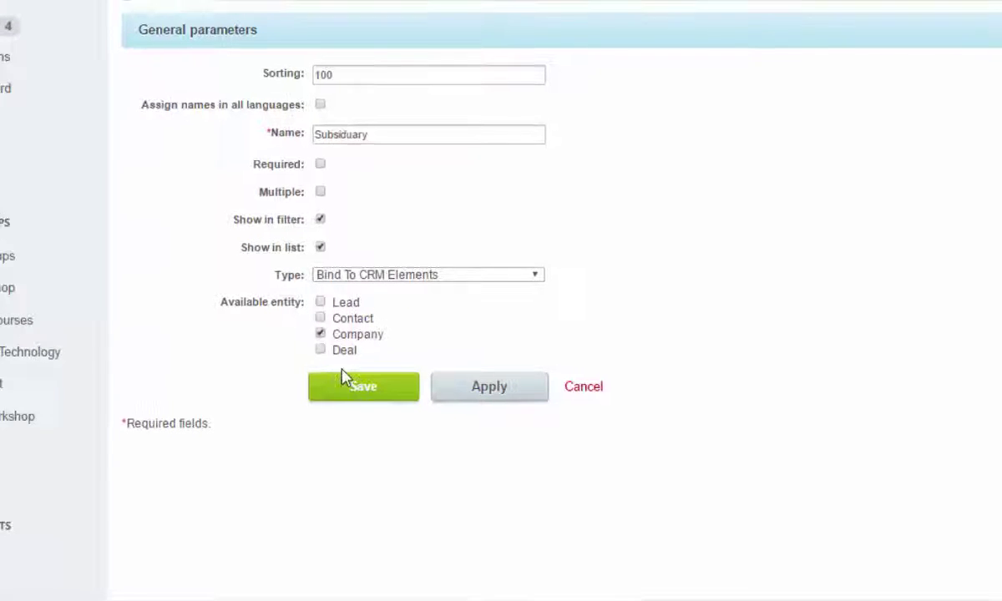
pyautogui.click(362, 381)
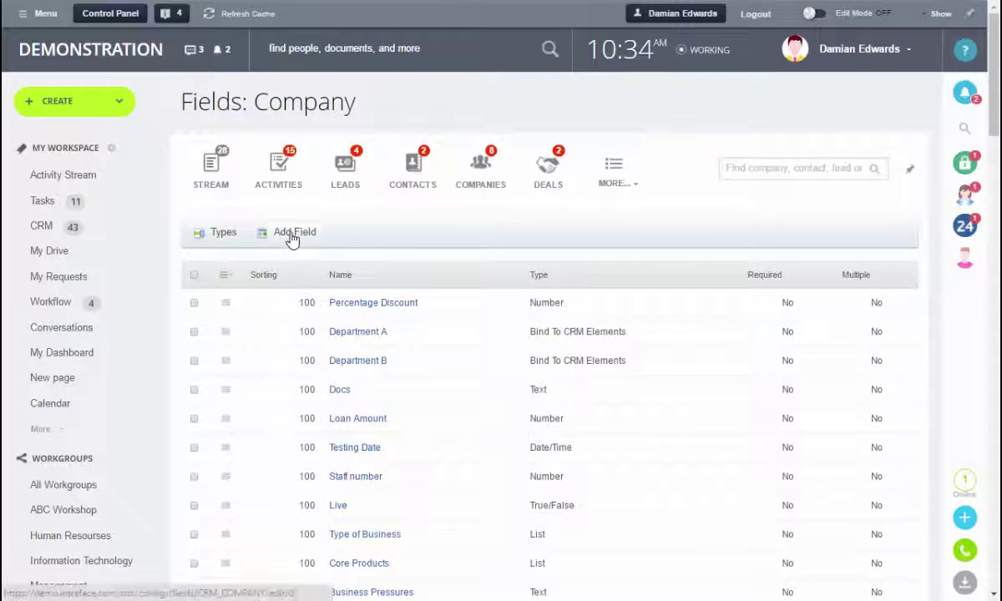
# Create and save a custom company field named Tech Support with the type Bind to User
pyautogui.click(291, 235)
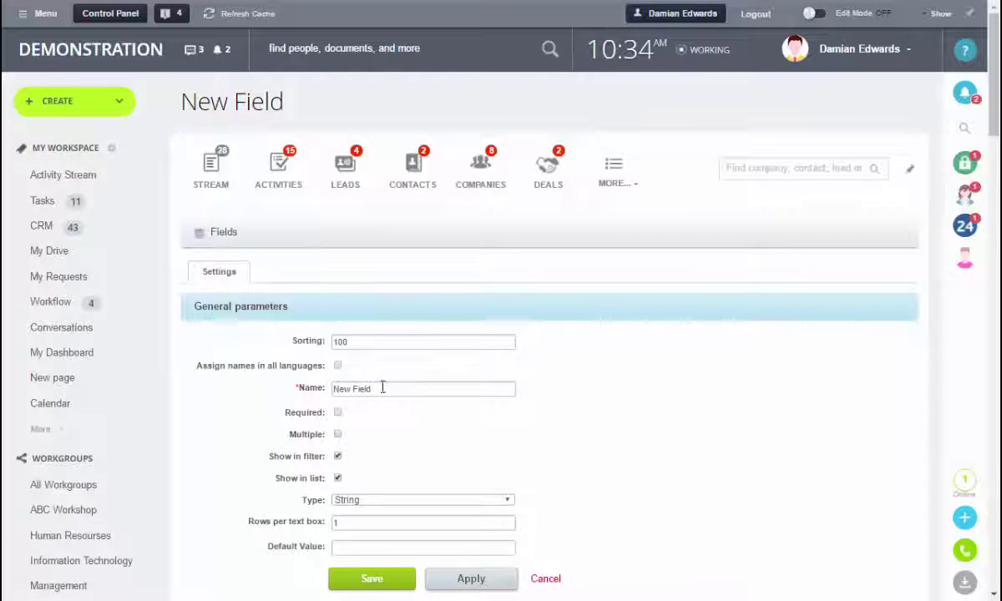
pyautogui.tripleClick(382, 387)
pyautogui.write('Tech')
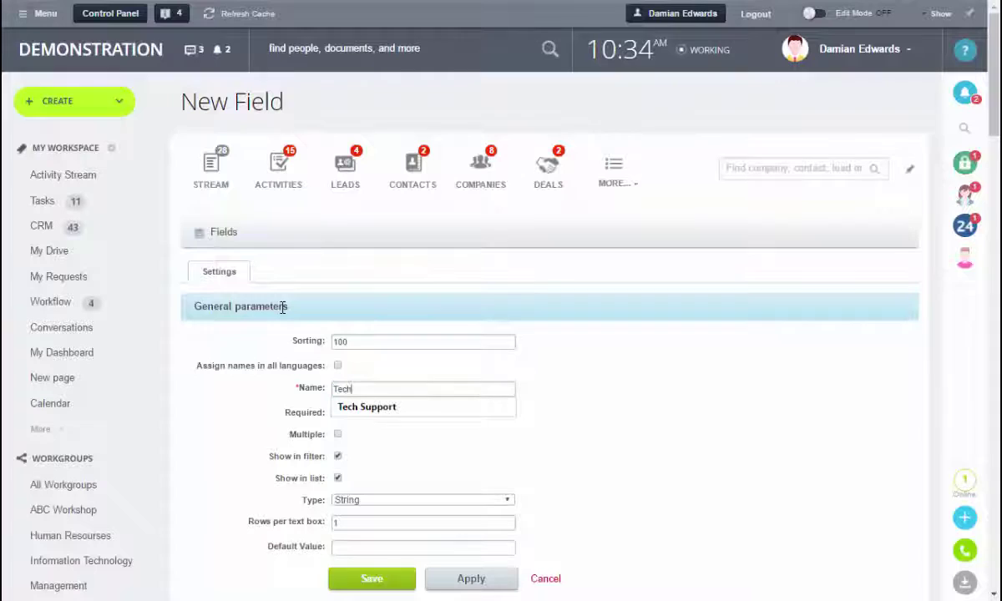
pyautogui.press('Down')
pyautogui.press('Return')
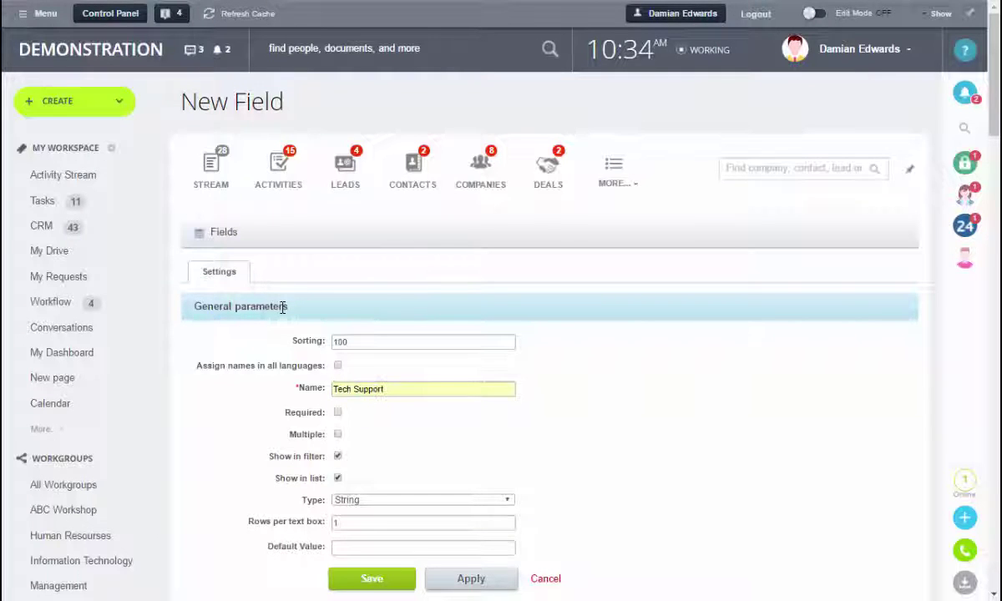
pyautogui.scroll(-2, 489, 347)
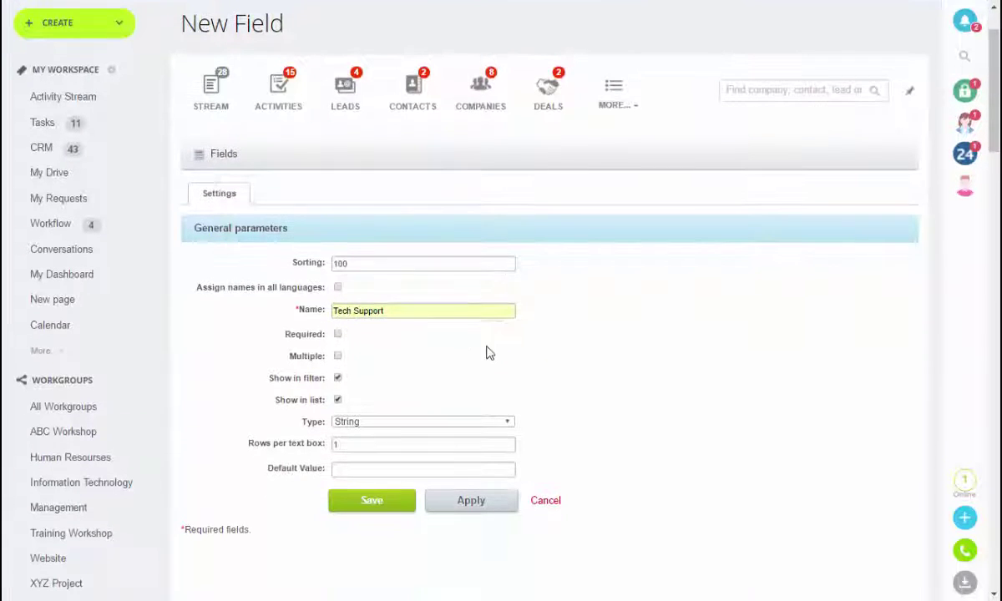
pyautogui.click(388, 428)
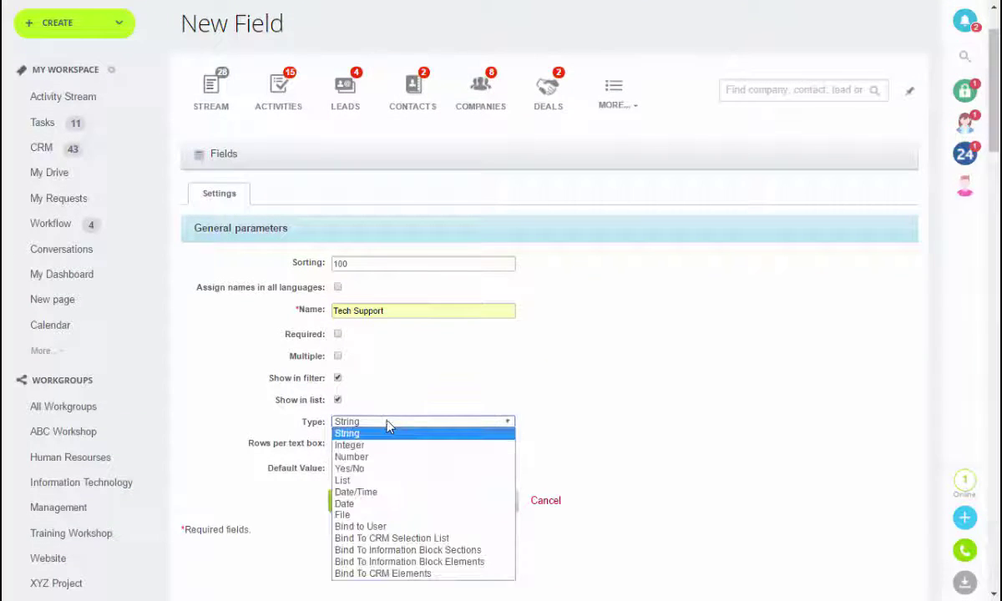
pyautogui.click(401, 527)
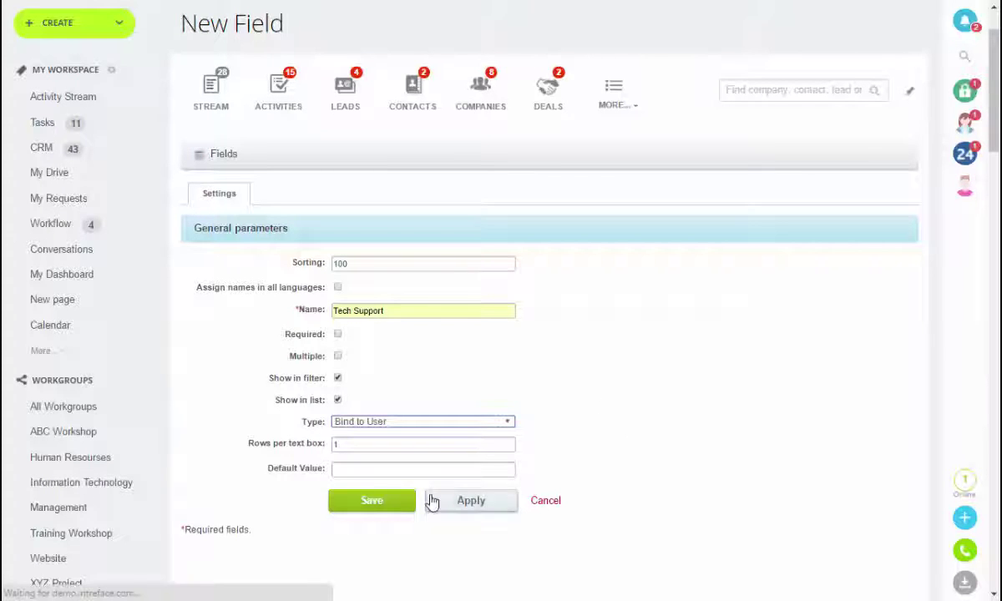
pyautogui.click(380, 505)
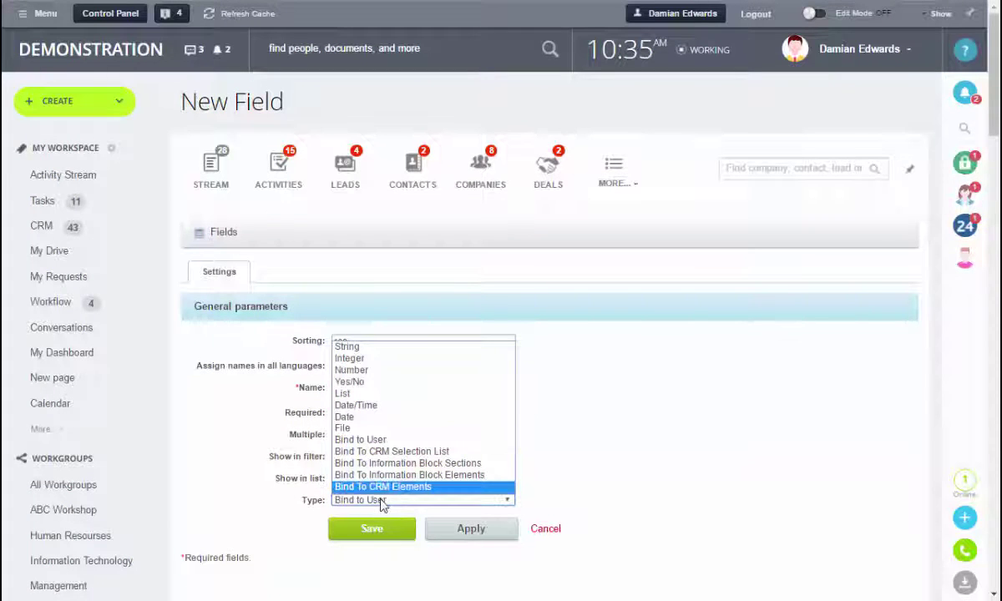
pyautogui.click(380, 501)
pyautogui.click(372, 530)
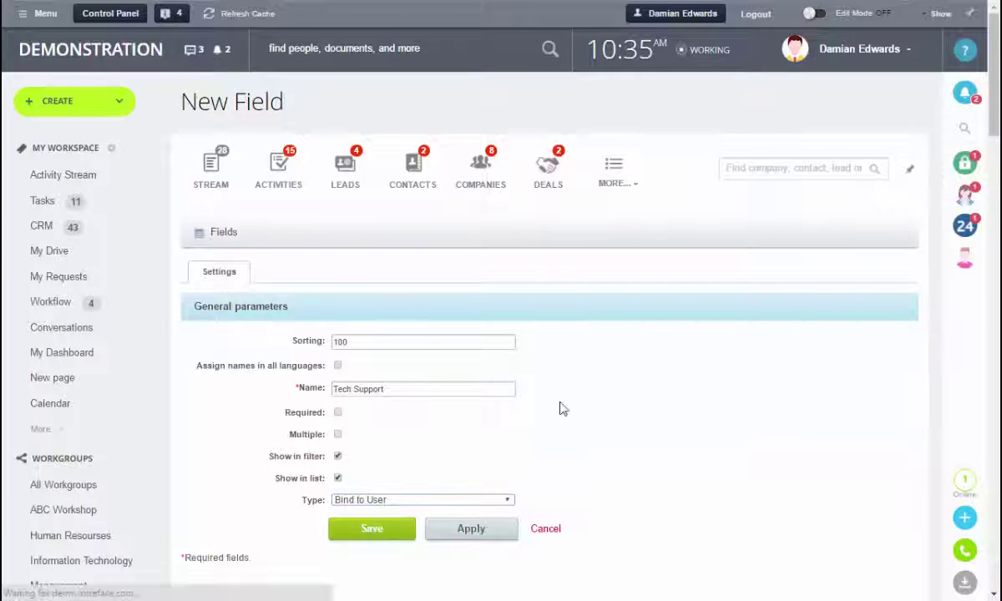
# Search the portal for "tech" and open the Tech Co company record
pyautogui.click(374, 42)
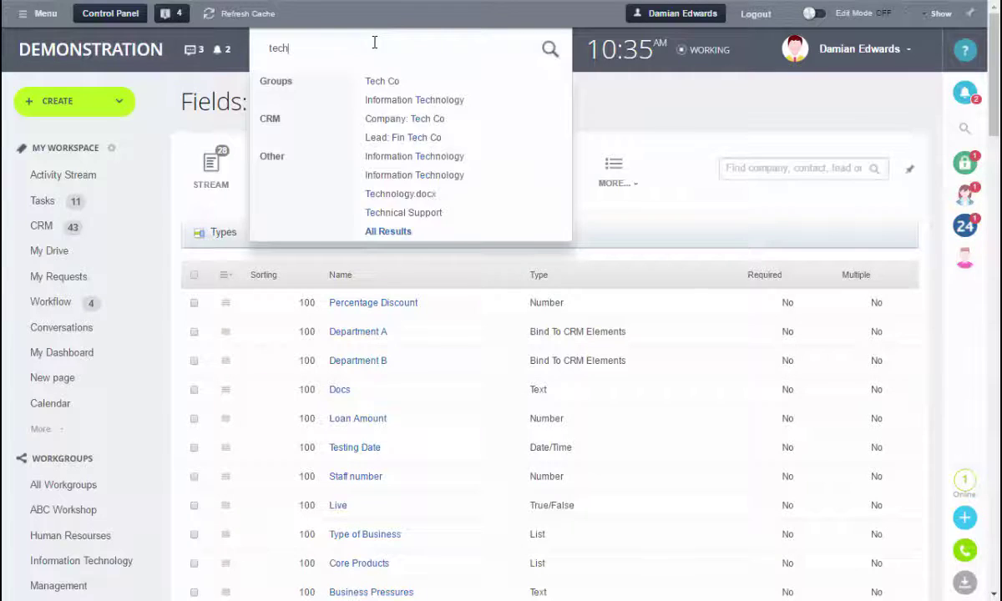
pyautogui.click(415, 119)
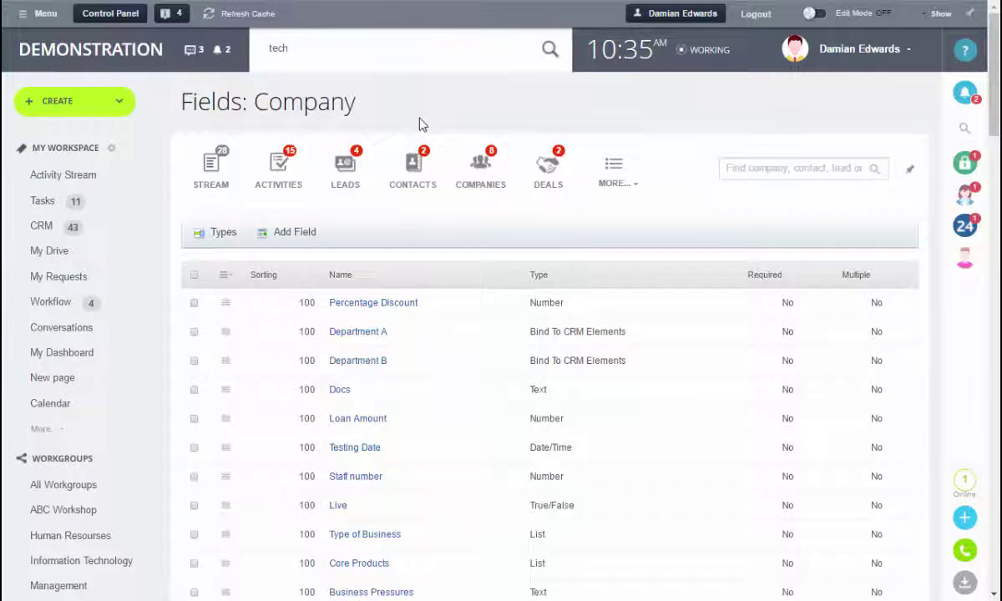
pyautogui.click(371, 46)
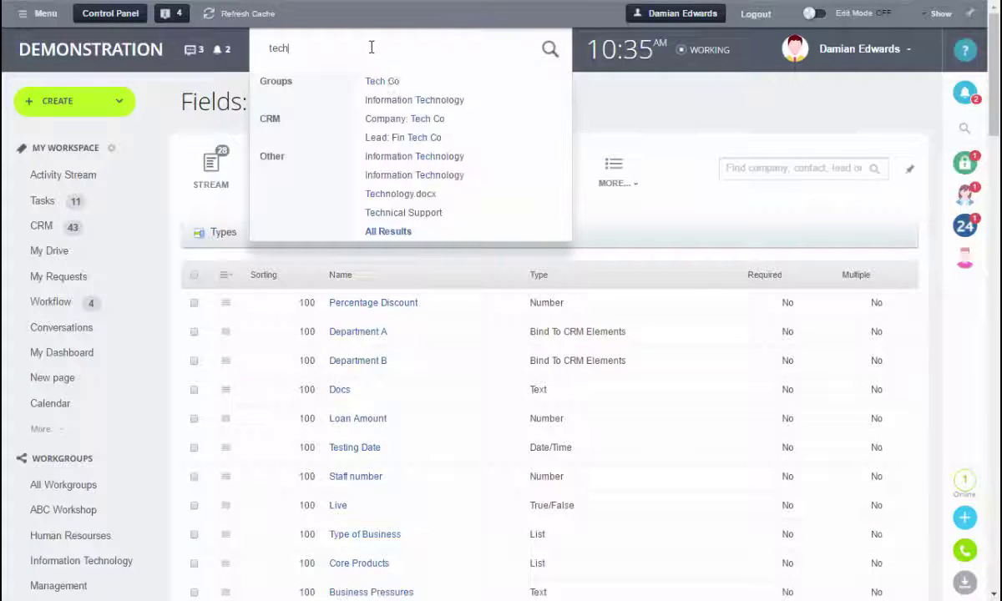
pyautogui.click(422, 124)
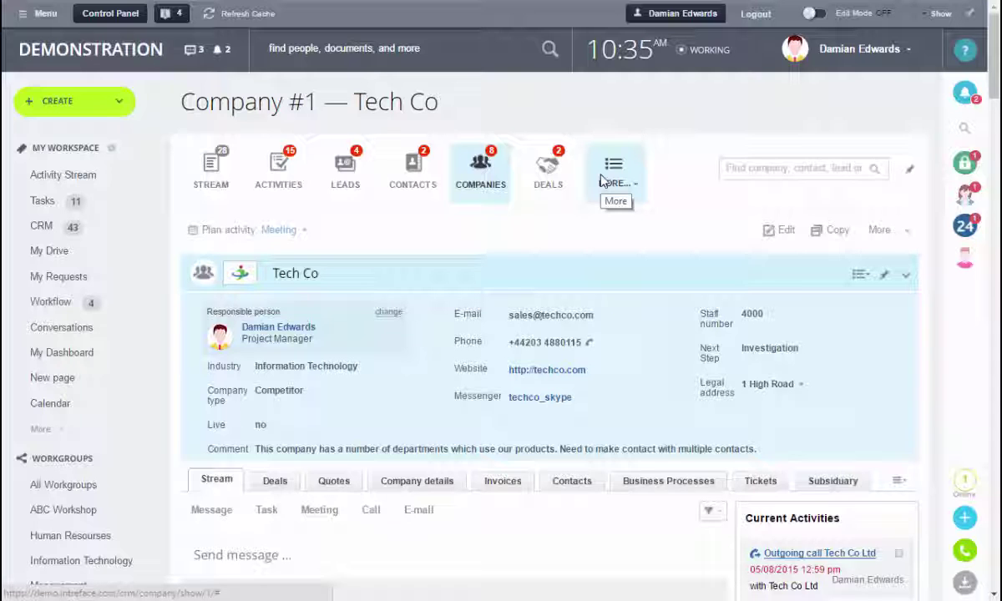
# Expand Tech Co's detail sections and show the Turnover field in the Proposal section
pyautogui.click(906, 282)
pyautogui.scroll(-5, 596, 341)
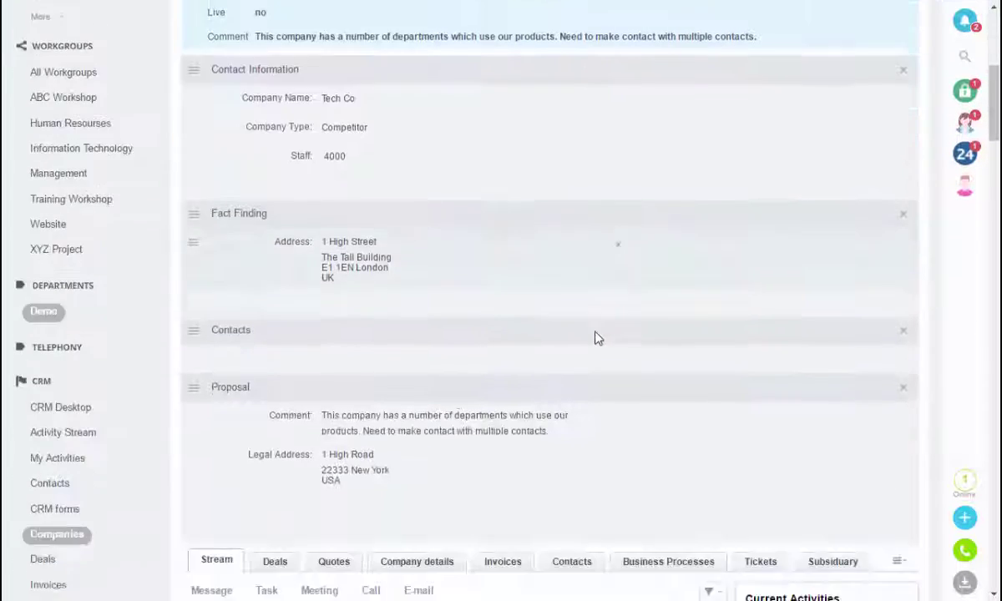
pyautogui.scroll(-3, 596, 338)
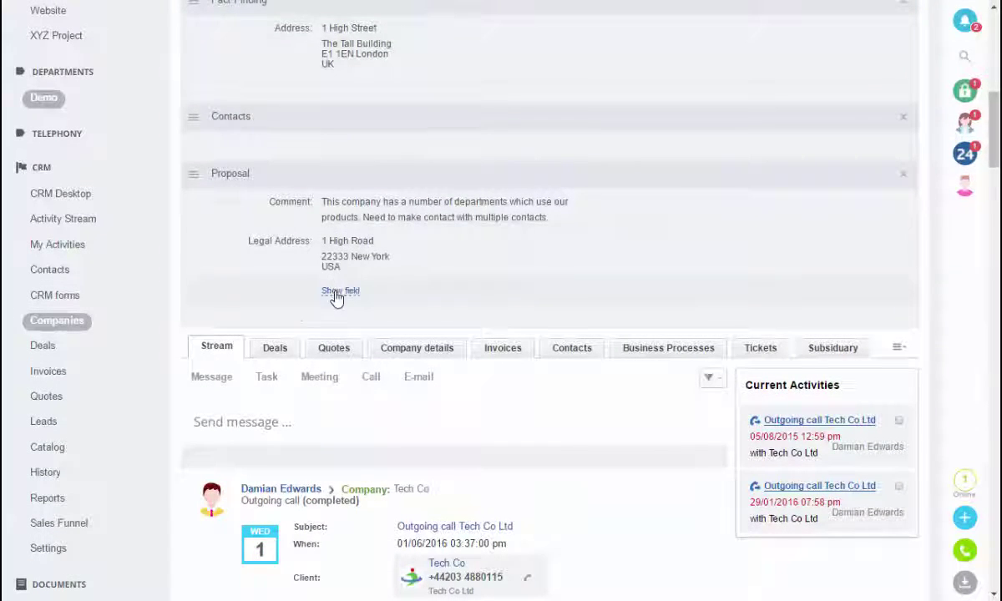
pyautogui.click(338, 294)
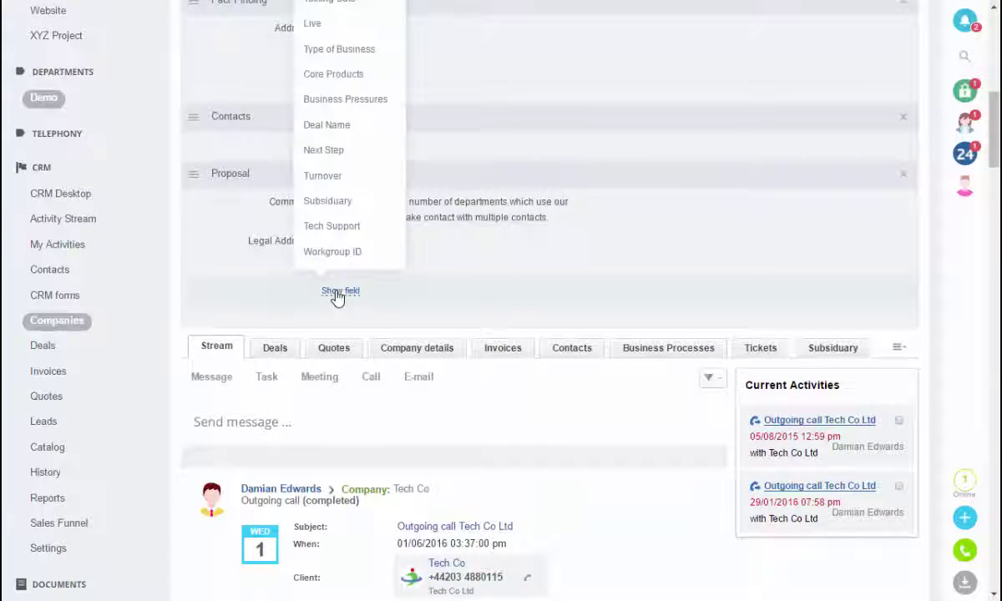
pyautogui.click(334, 178)
# Show the Subsiduary and Tech Support fields in Tech Co's Proposal section
pyautogui.scroll(-6, 400, 273)
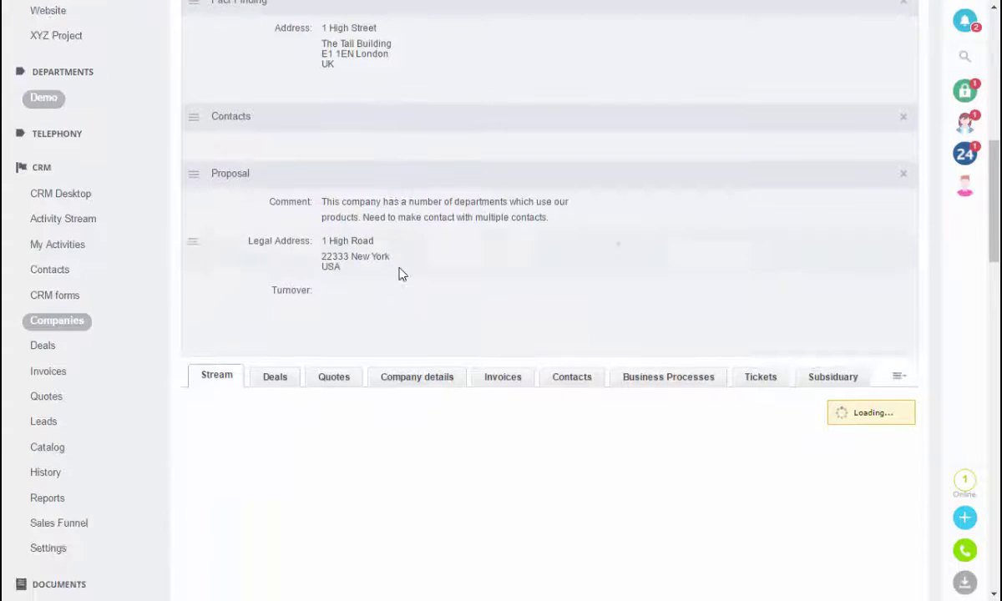
pyautogui.click(343, 324)
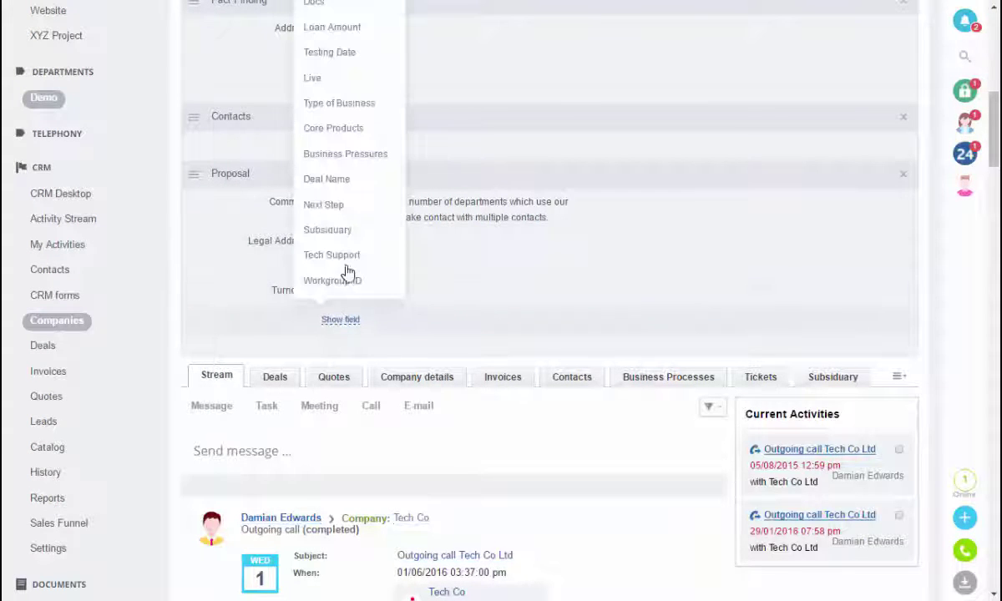
pyautogui.click(347, 234)
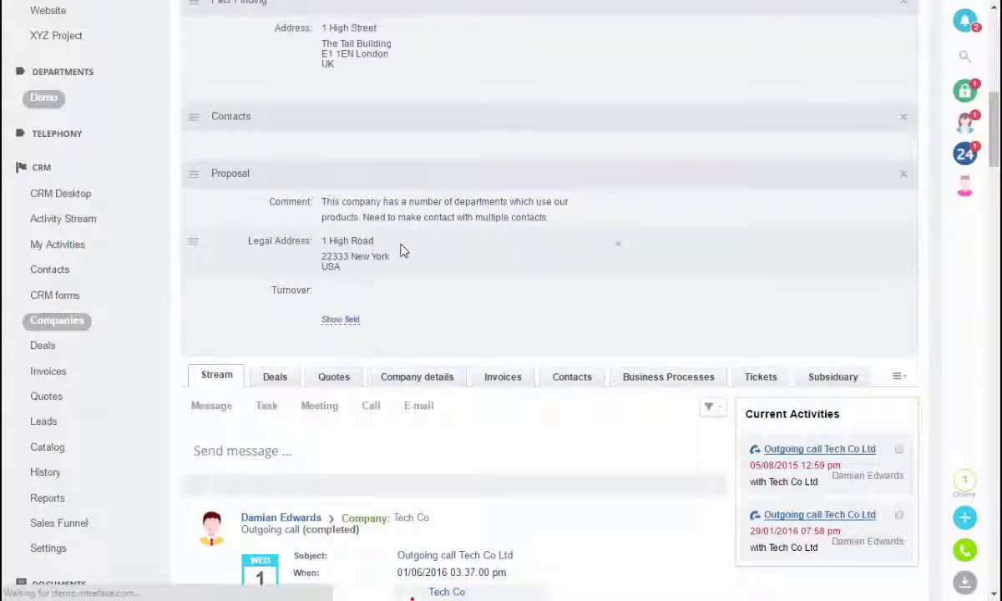
pyautogui.scroll(-3, 401, 251)
pyautogui.scroll(-3, 403, 251)
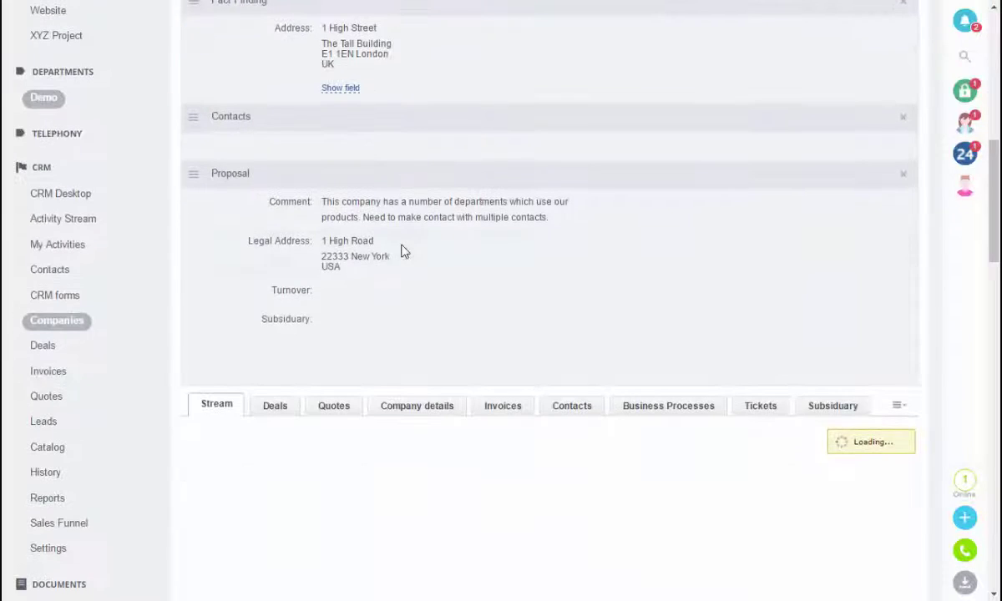
pyautogui.click(343, 351)
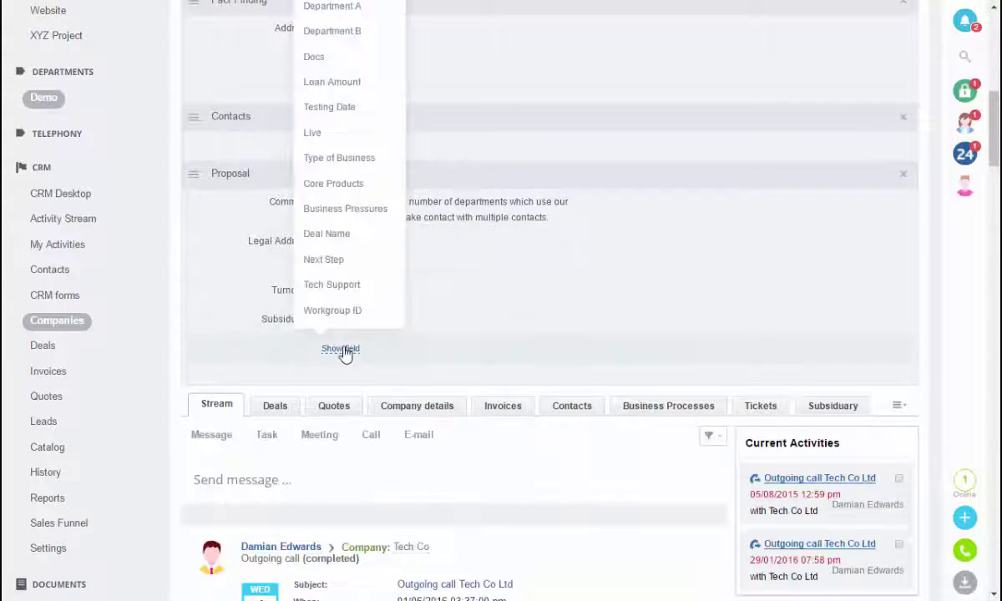
pyautogui.click(339, 286)
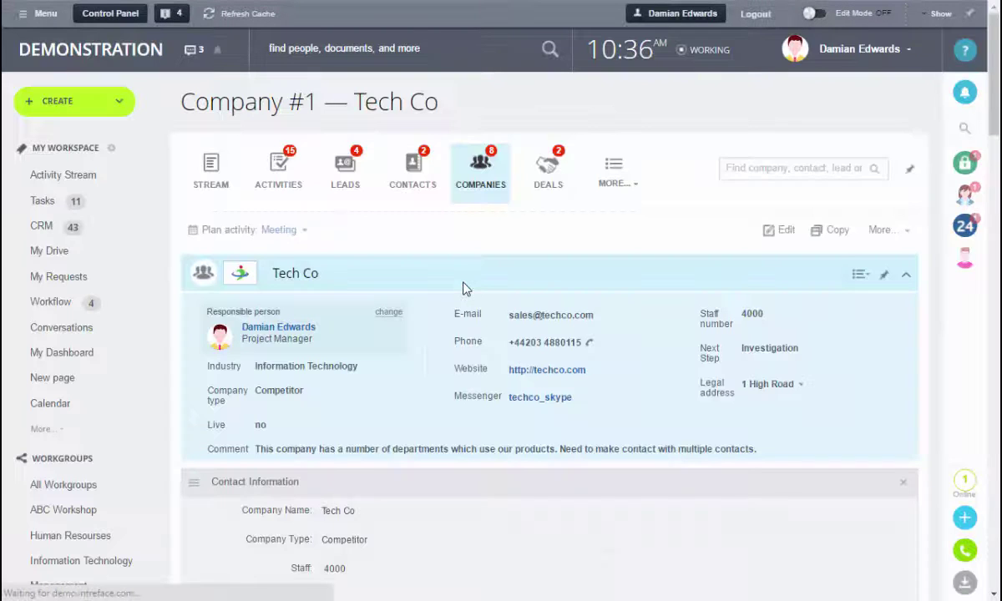
# Move Turnover above Staff number in Tech Co's summary block, set it to 10000000, and collapse the detail sections
pyautogui.scroll(-6, 467, 288)
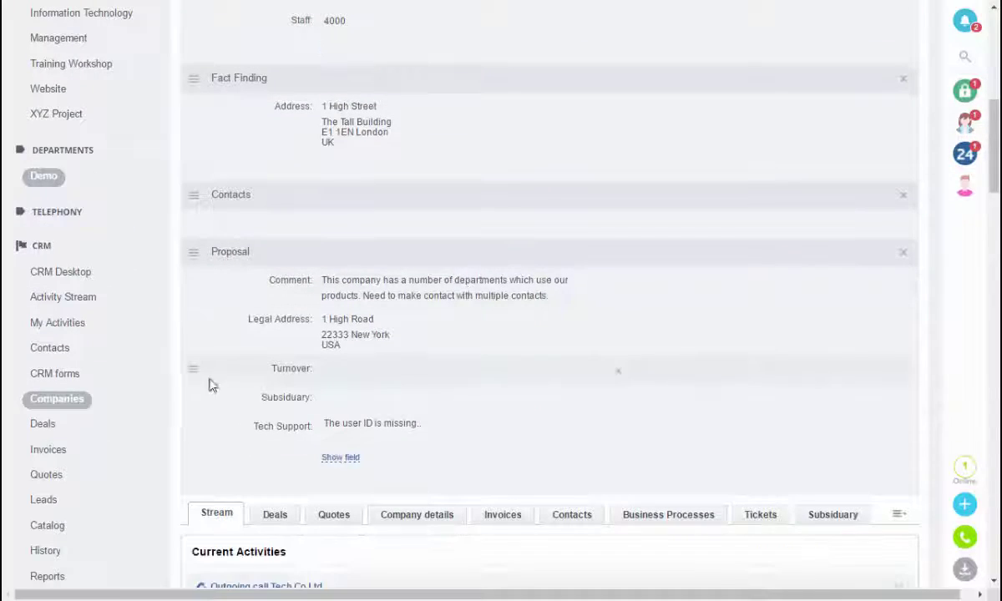
pyautogui.moveTo(193, 369); pyautogui.dragTo(719, 311)
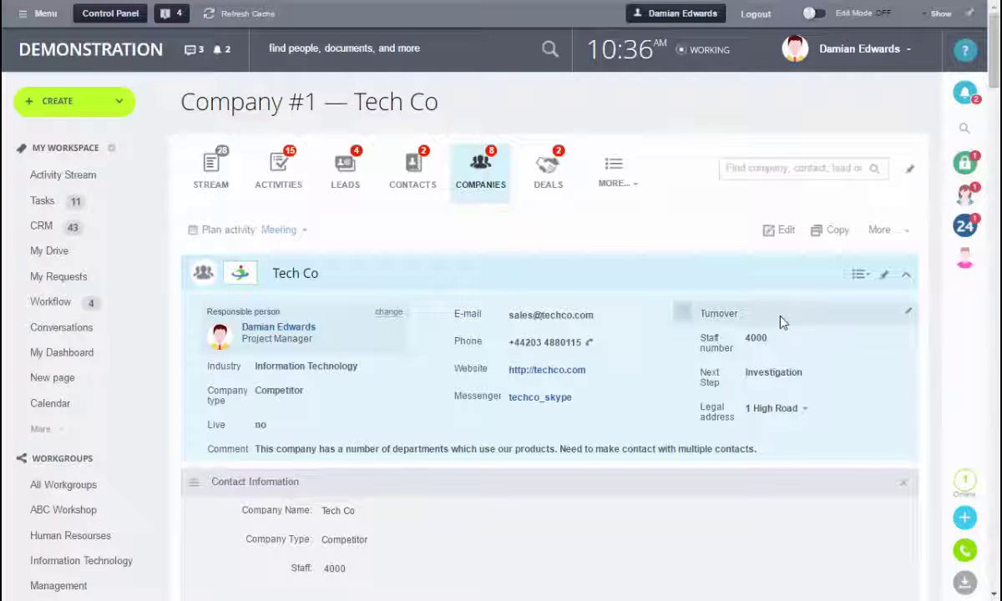
pyautogui.click(768, 316)
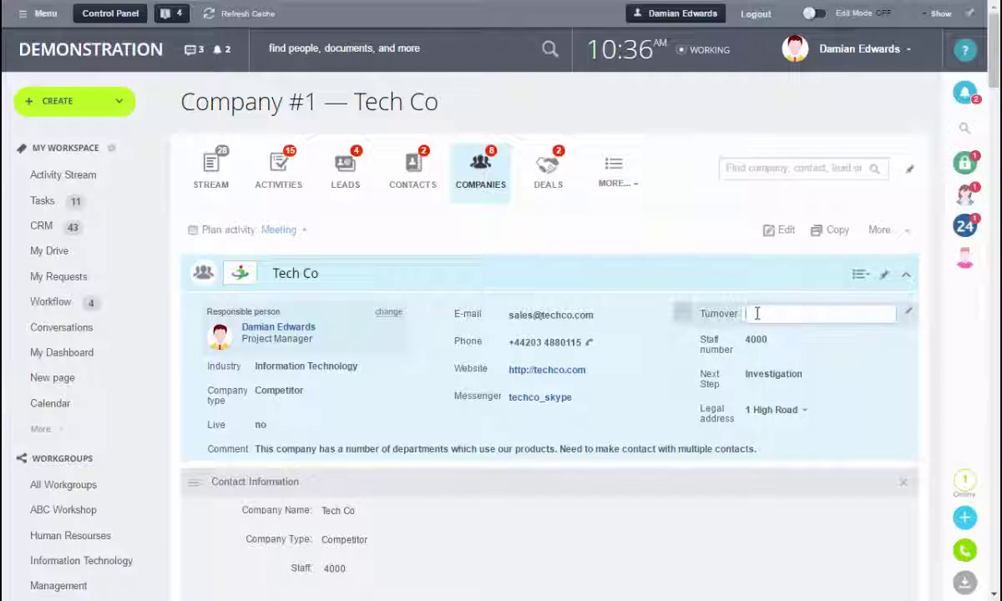
pyautogui.write('10000000')
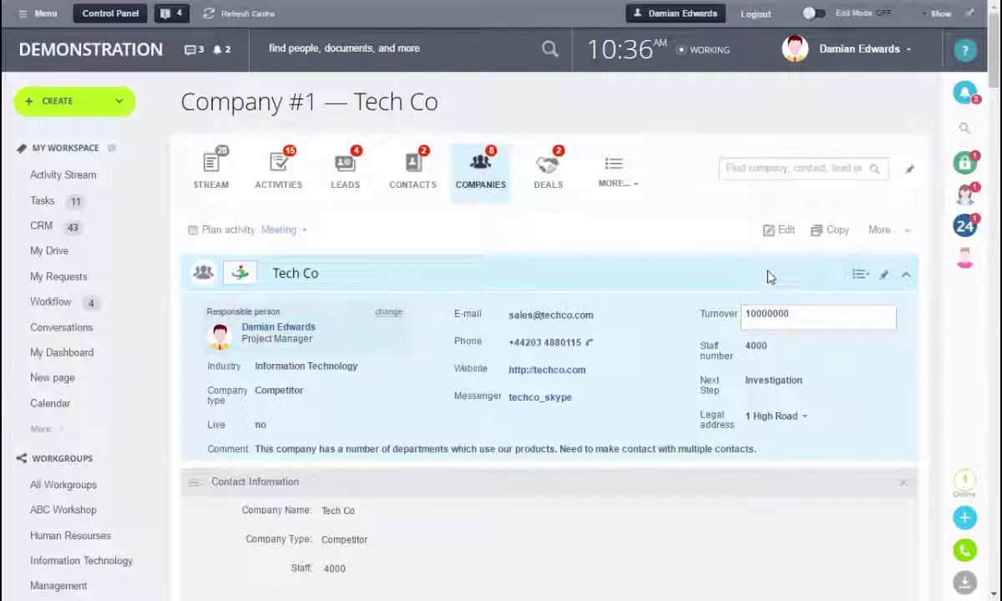
pyautogui.click(747, 277)
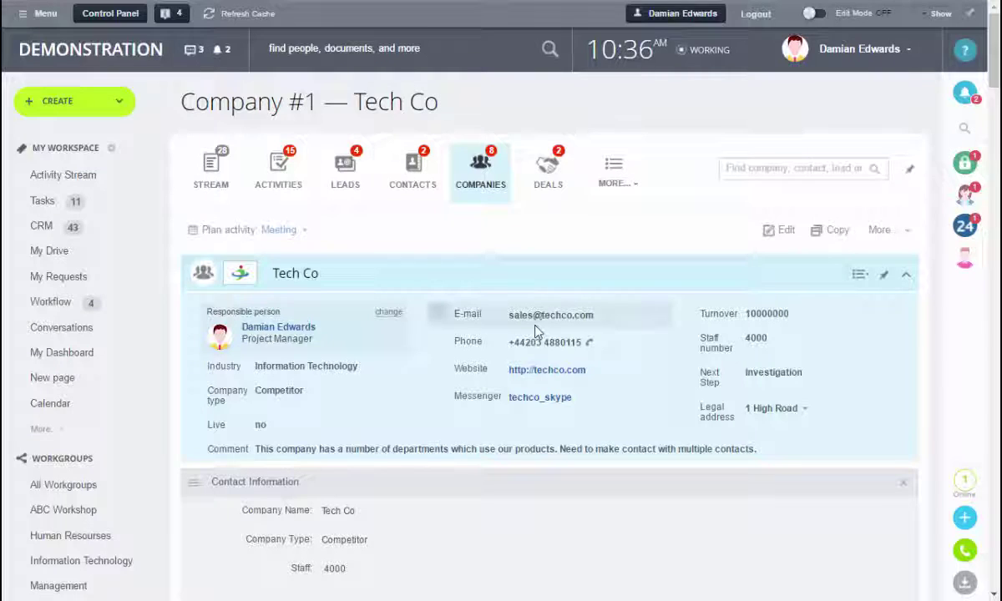
pyautogui.click(906, 282)
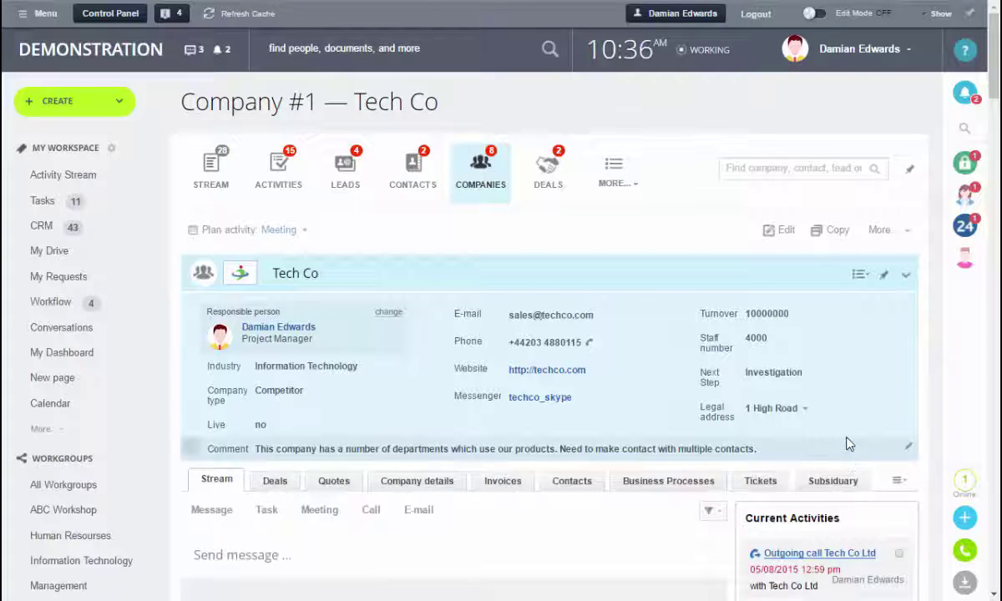
# In the company record's form settings, add the Subsiduary field to the Subsiduary tab's fields
pyautogui.scroll(-1, 848, 442)
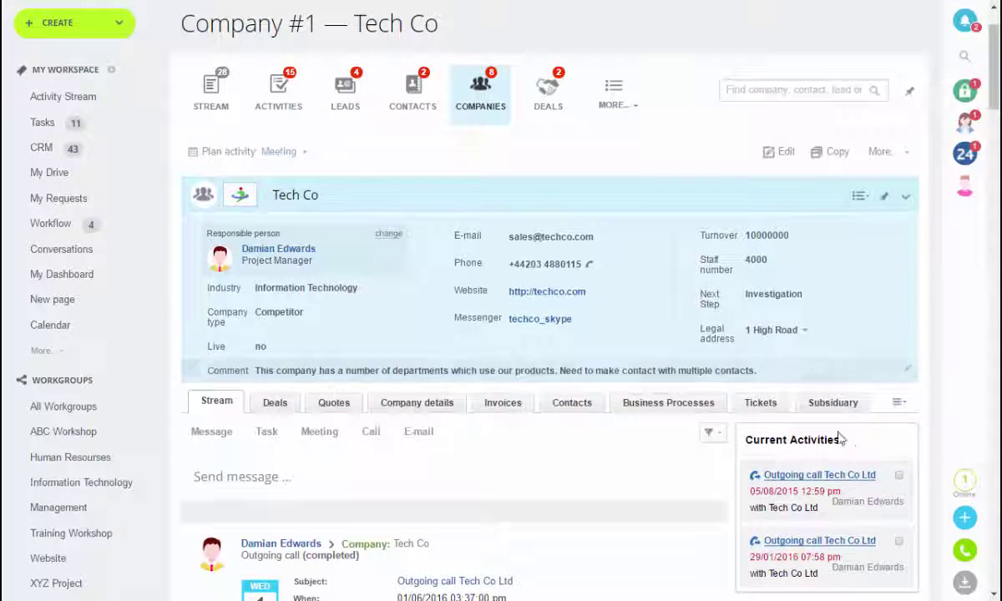
pyautogui.click(900, 404)
pyautogui.click(922, 437)
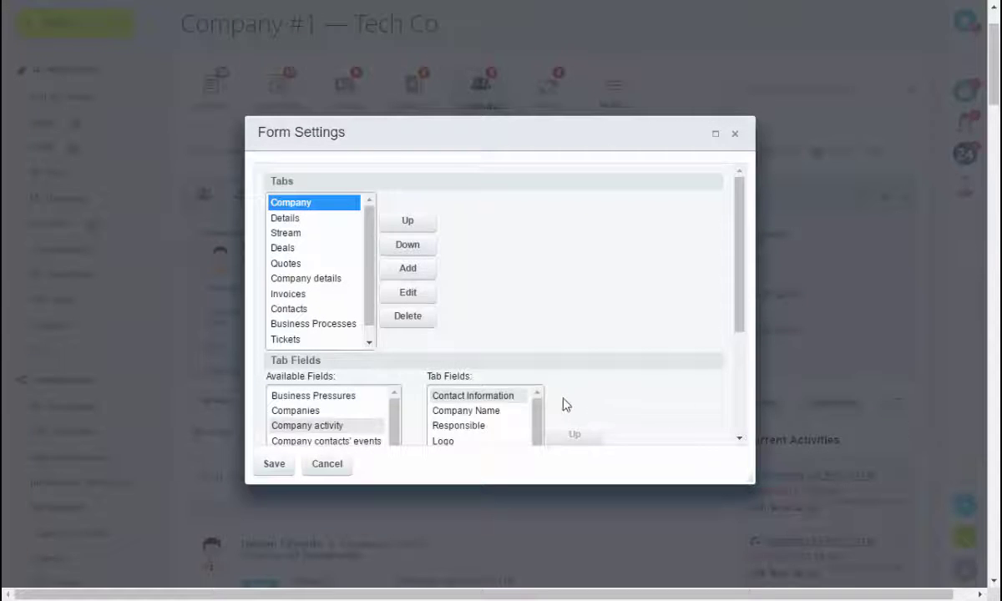
pyautogui.scroll(-1, 197, 233)
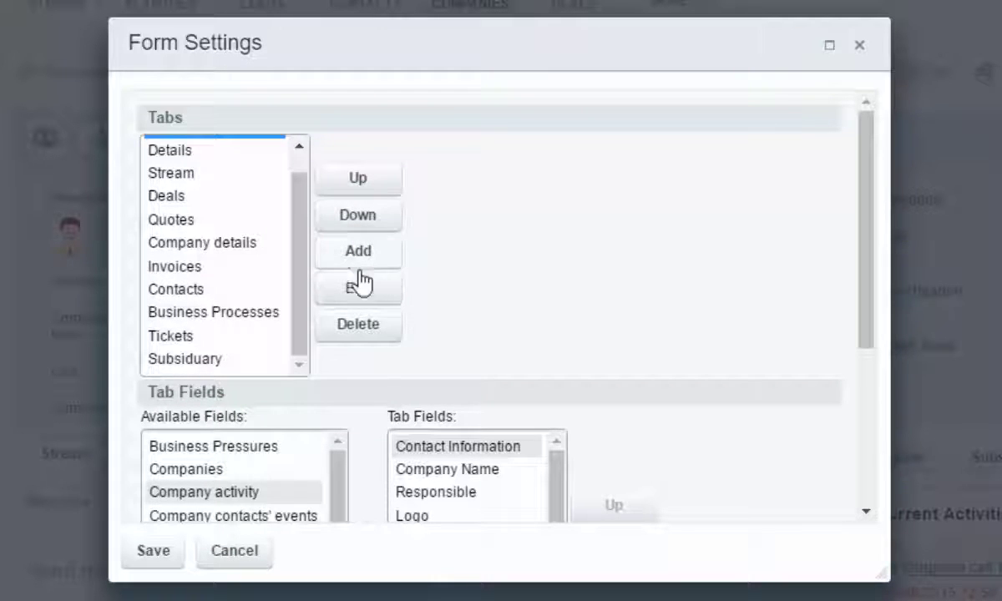
pyautogui.click(184, 368)
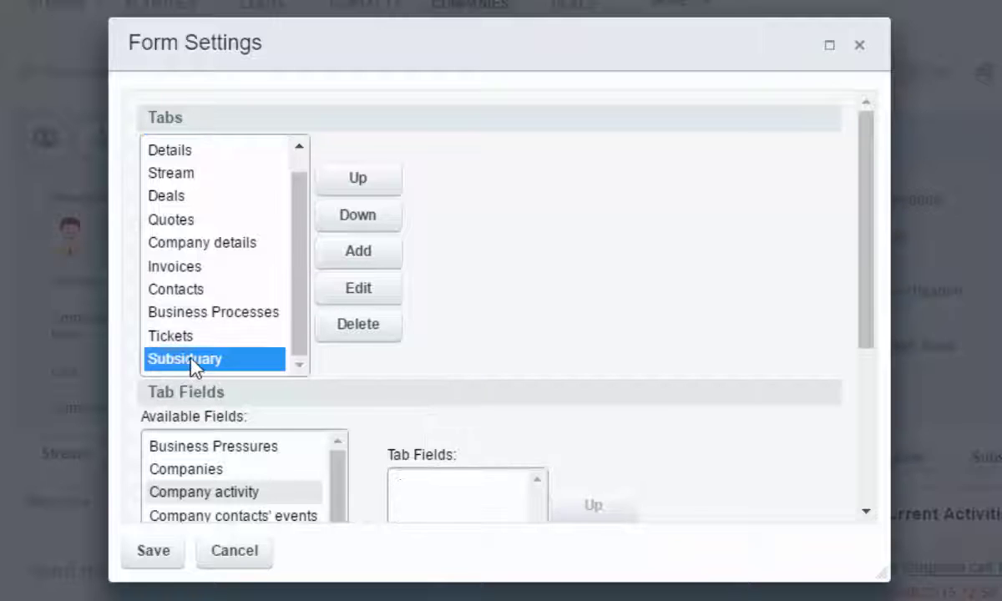
pyautogui.scroll(-5, 685, 280)
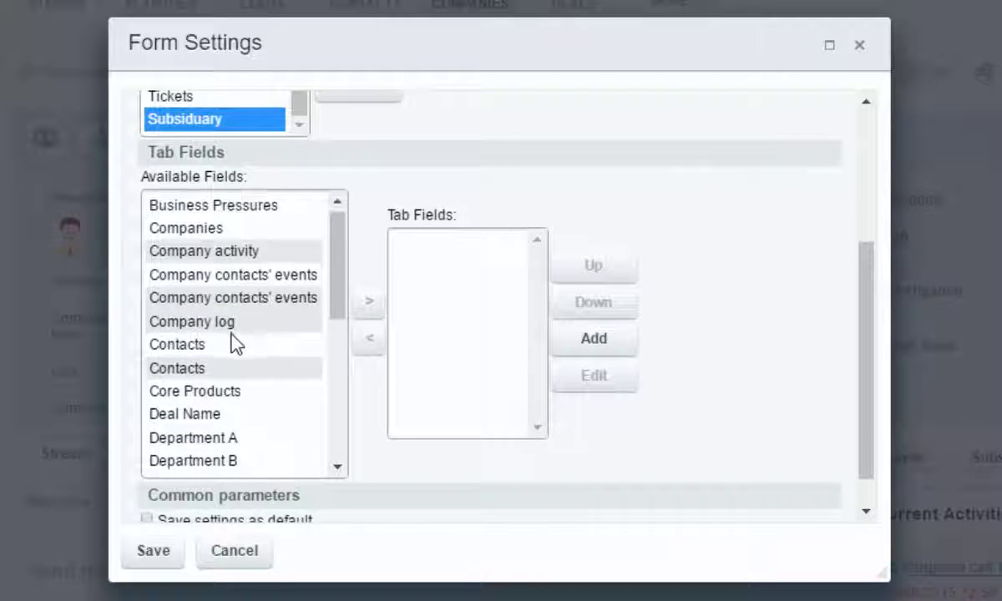
pyautogui.scroll(-3, 231, 334)
pyautogui.scroll(-2, 232, 342)
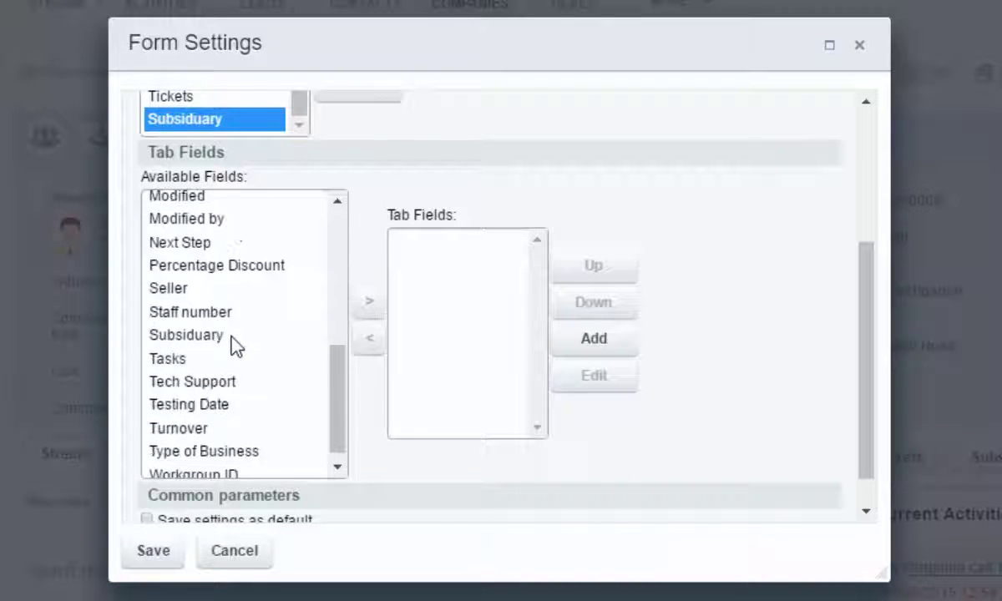
pyautogui.click(204, 336)
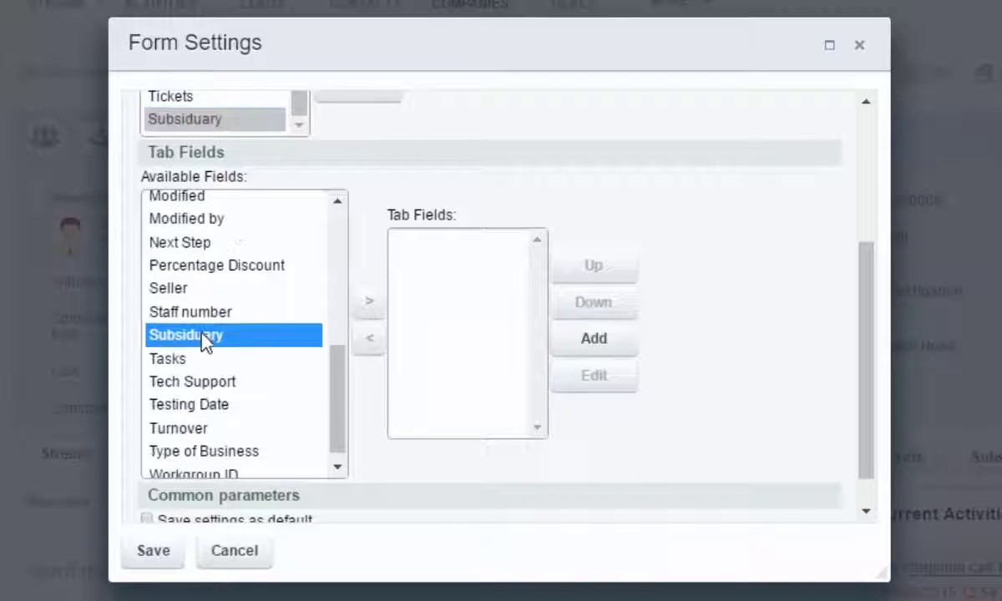
pyautogui.click(368, 306)
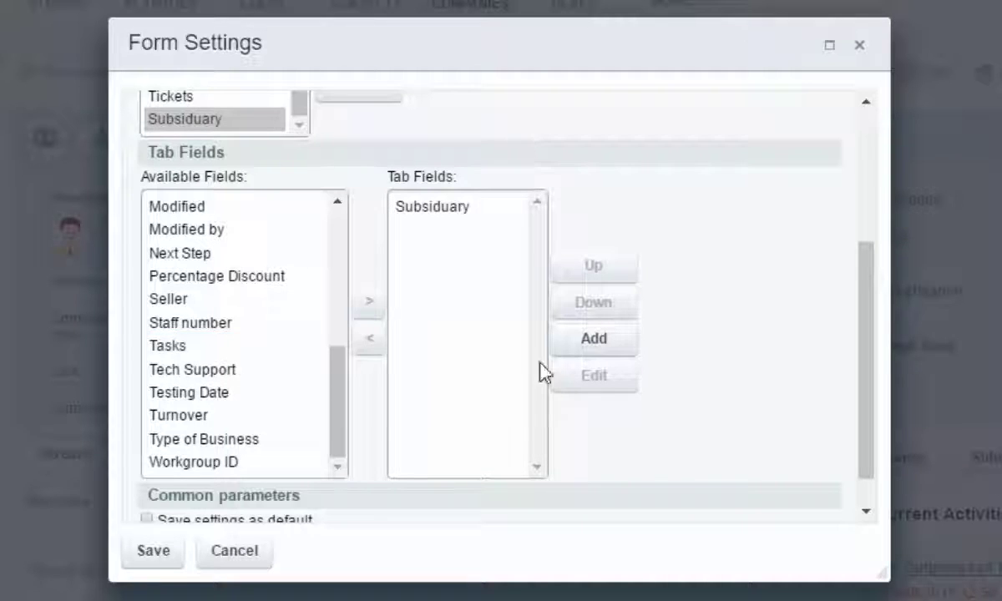
# Save the form settings with the Subsiduary tab and view that tab on the Tech Co record
pyautogui.click(159, 551)
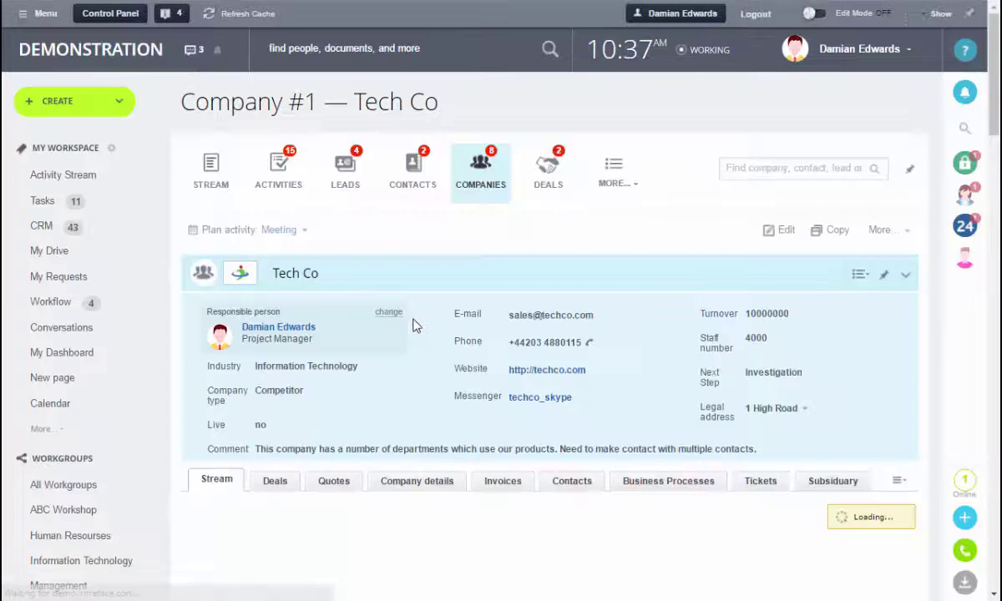
pyautogui.scroll(-2, 416, 324)
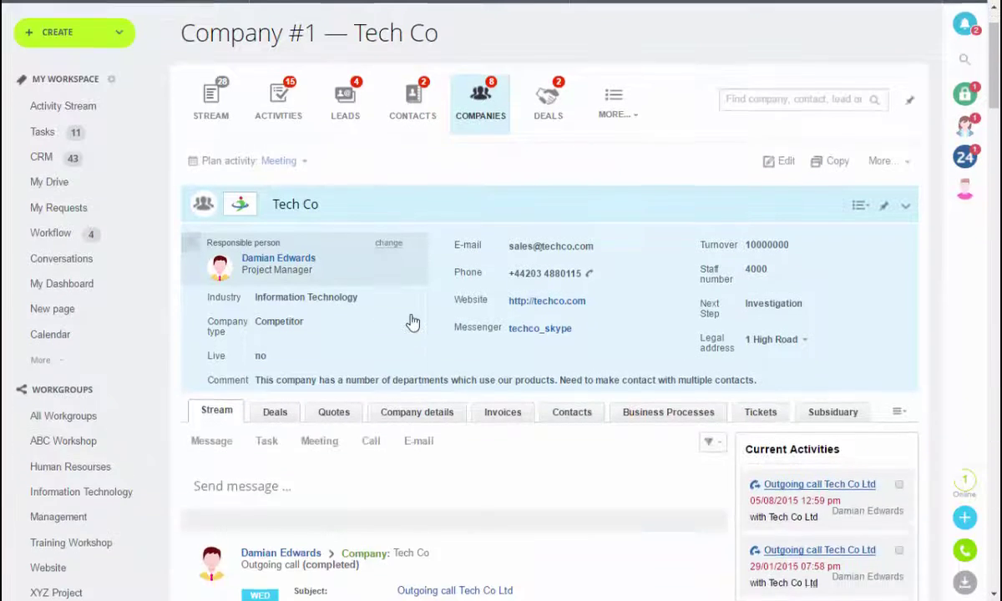
pyautogui.click(827, 327)
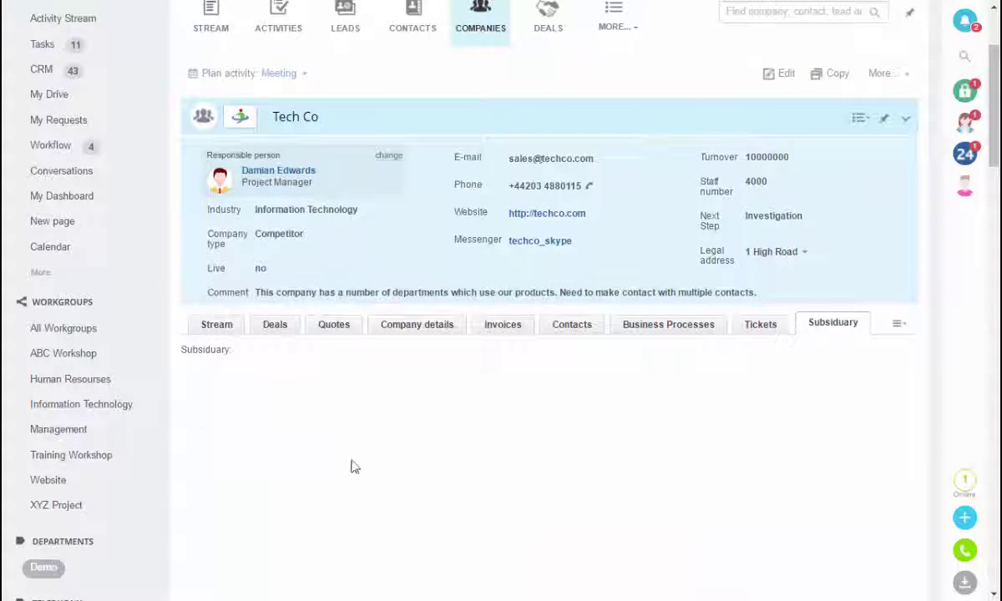
# Edit the Tech Co record, assign the first recent employee from the company structure as Tech Support, and save the record
pyautogui.click(908, 121)
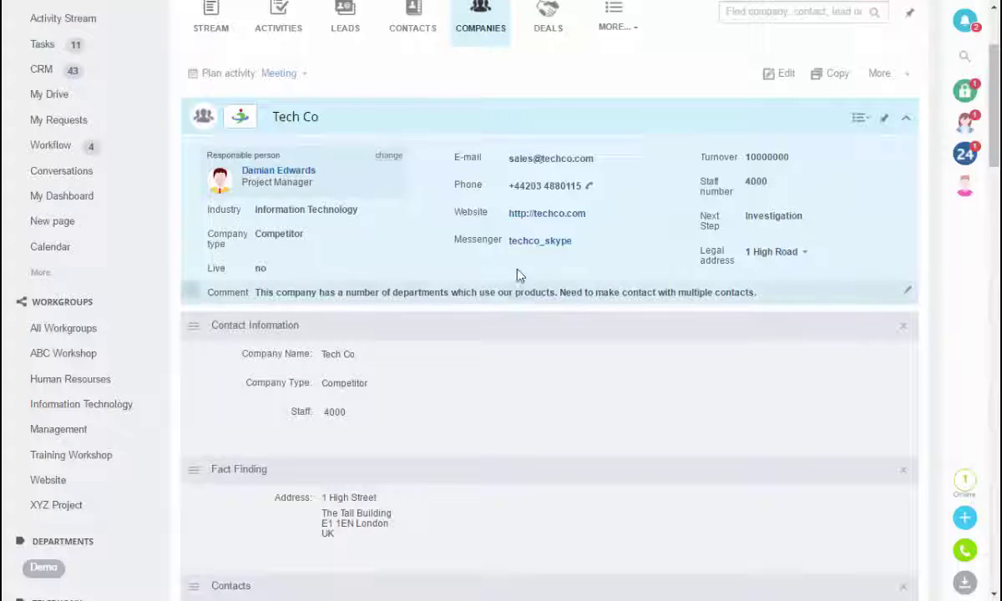
pyautogui.click(784, 74)
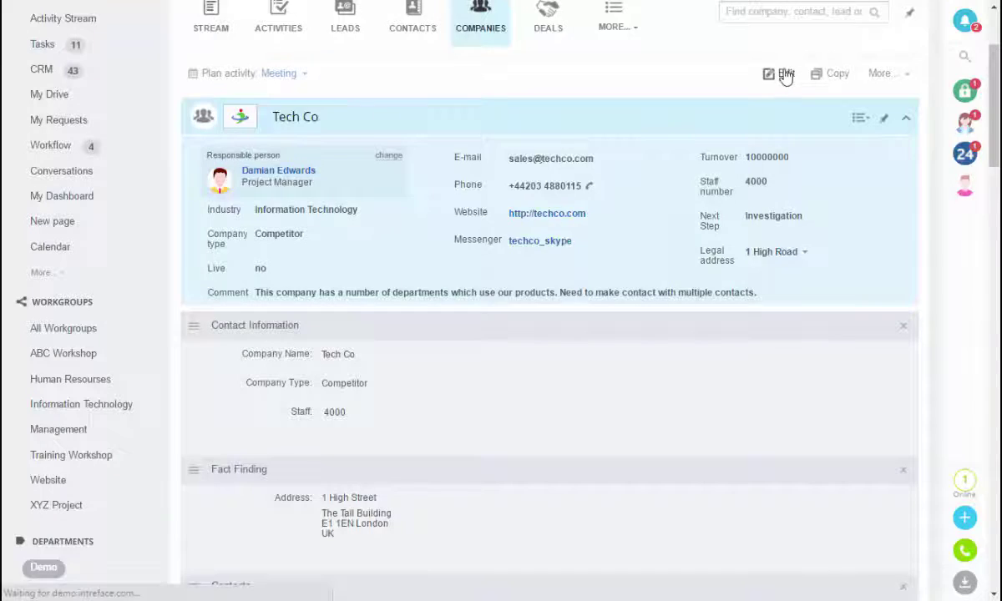
pyautogui.scroll(-12, 573, 361)
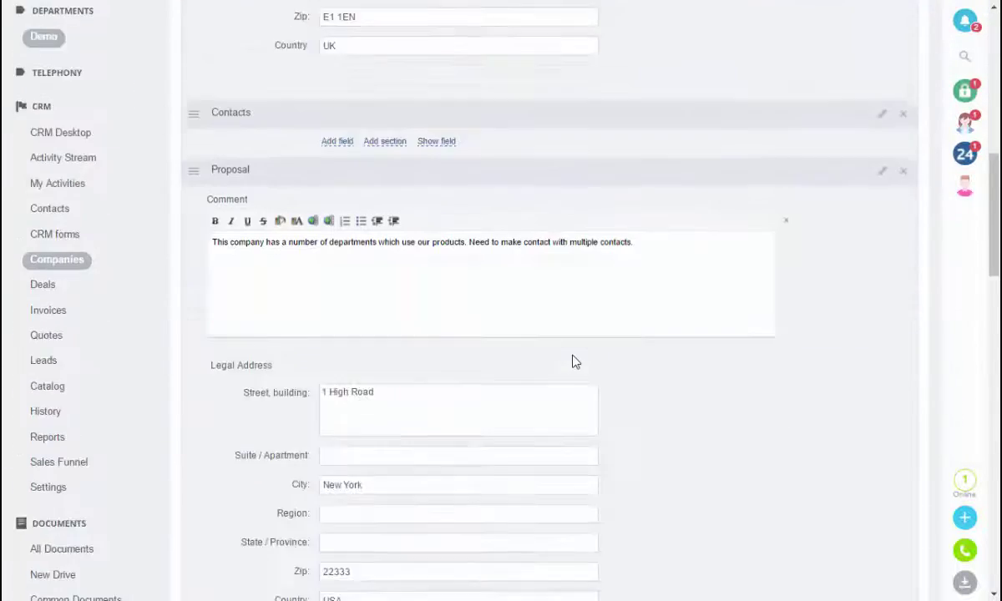
pyautogui.scroll(-2, 573, 360)
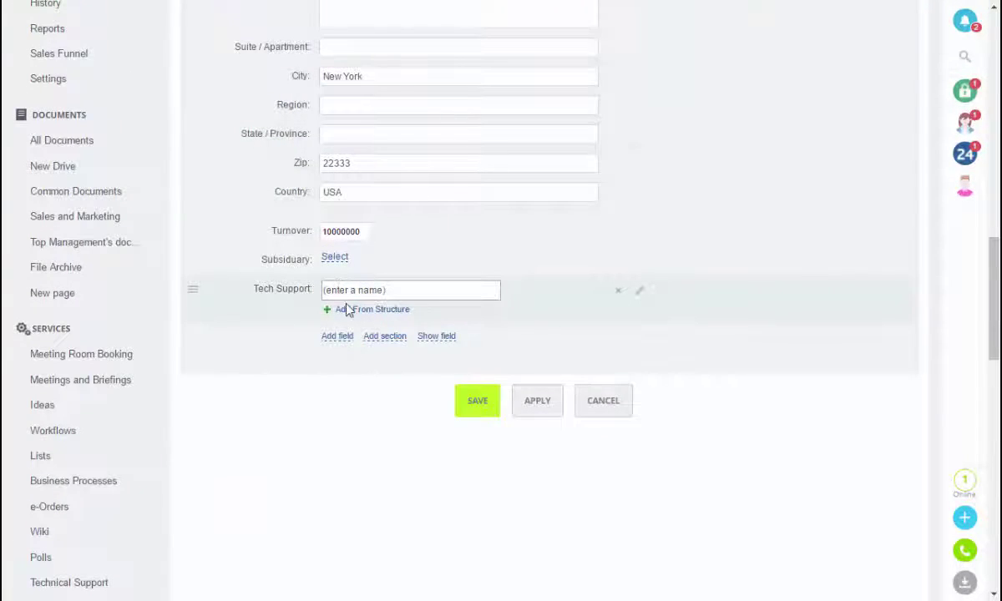
pyautogui.click(357, 313)
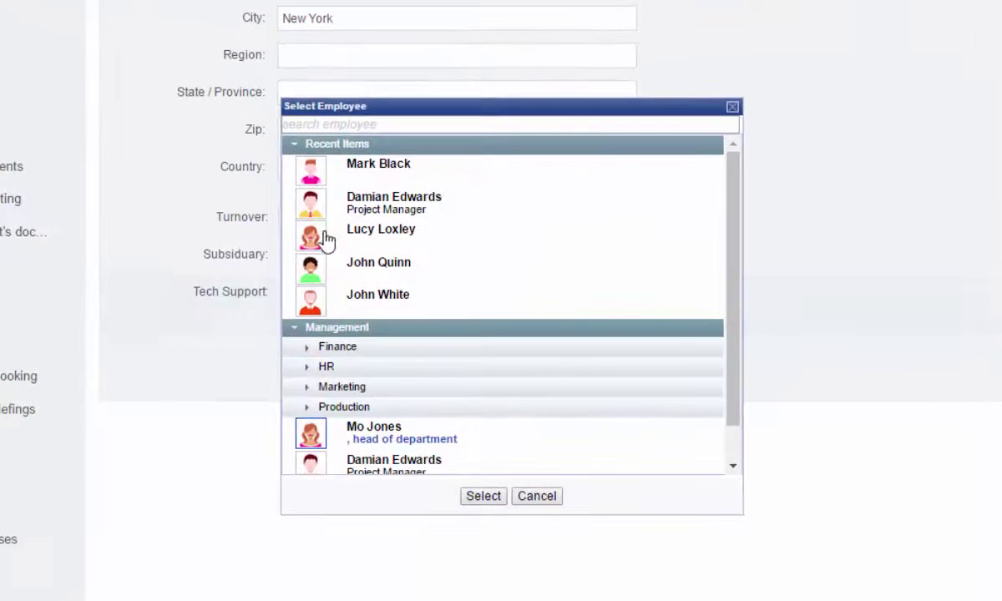
pyautogui.click(313, 170)
pyautogui.click(484, 496)
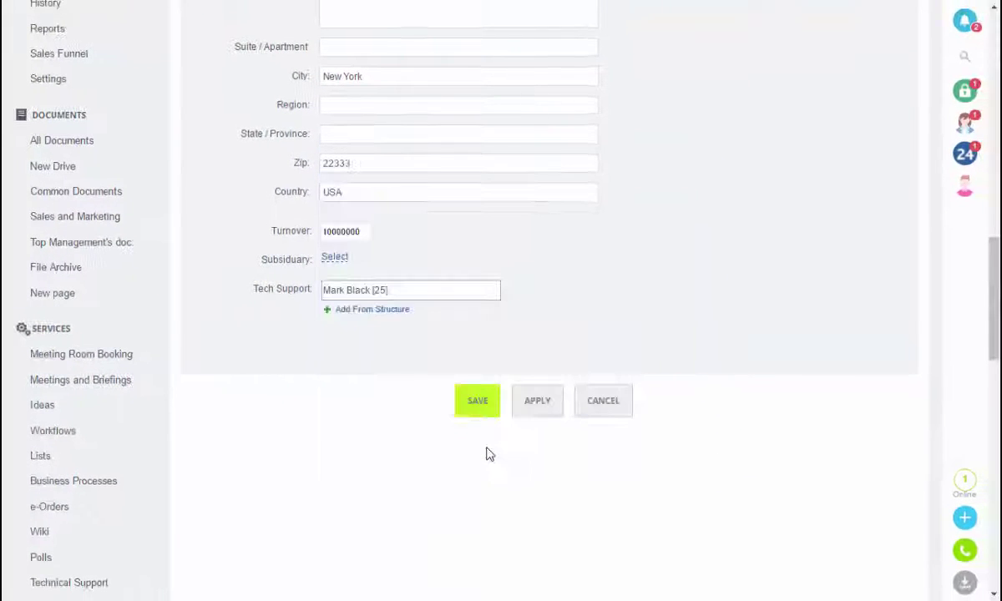
pyautogui.click(477, 402)
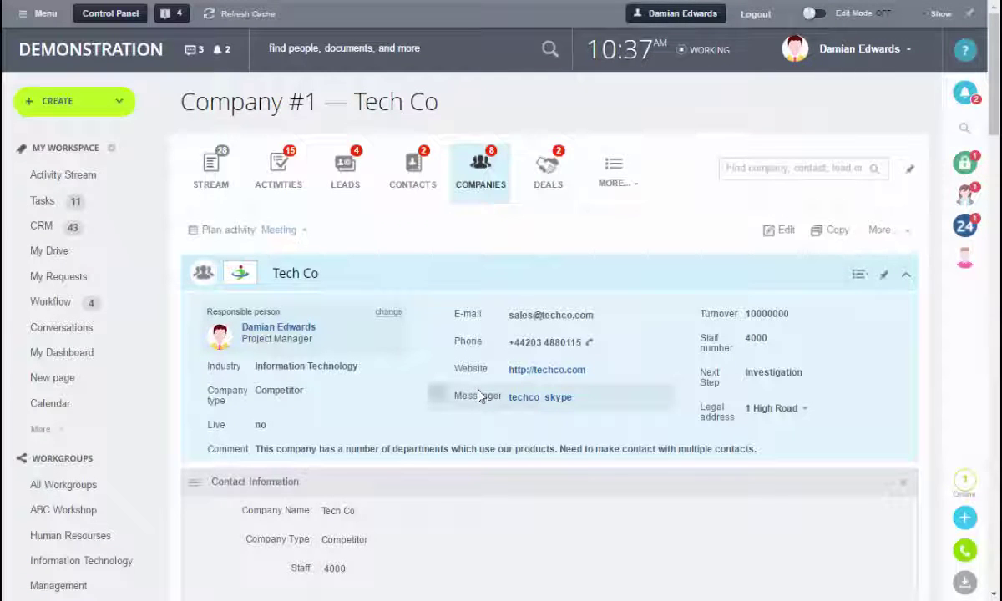
# Move the Tech Support field from Tech Co's Proposal section into its Contacts section and collapse the detail sections
pyautogui.scroll(-3, 480, 396)
pyautogui.scroll(-1, 488, 396)
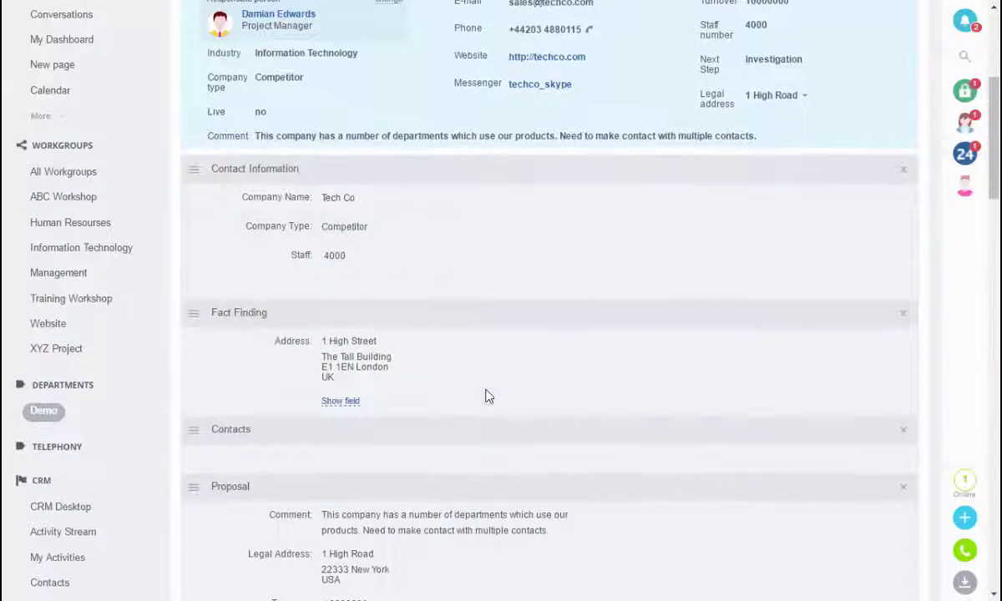
pyautogui.scroll(-2, 434, 416)
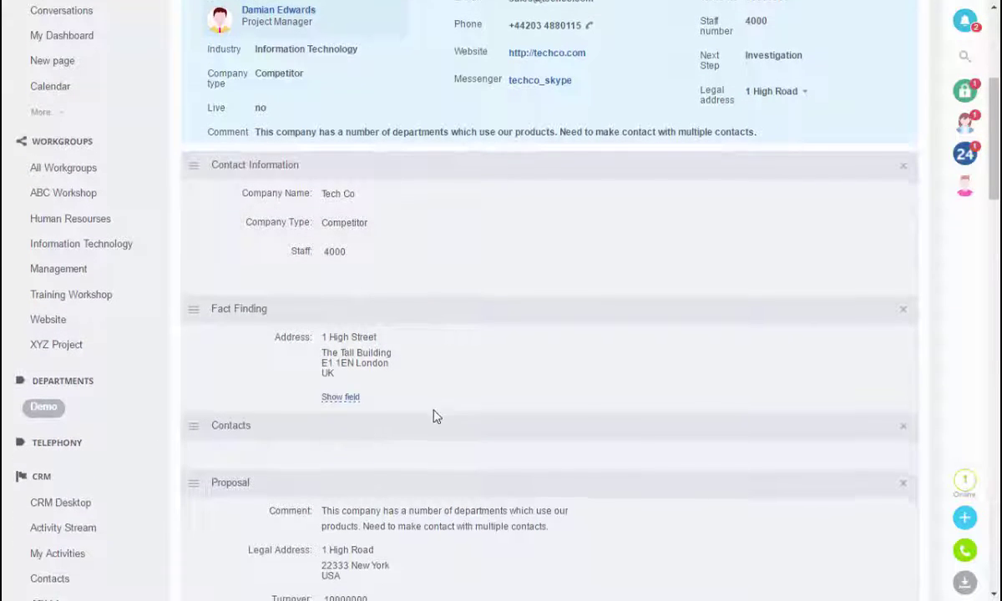
pyautogui.scroll(-1, 434, 416)
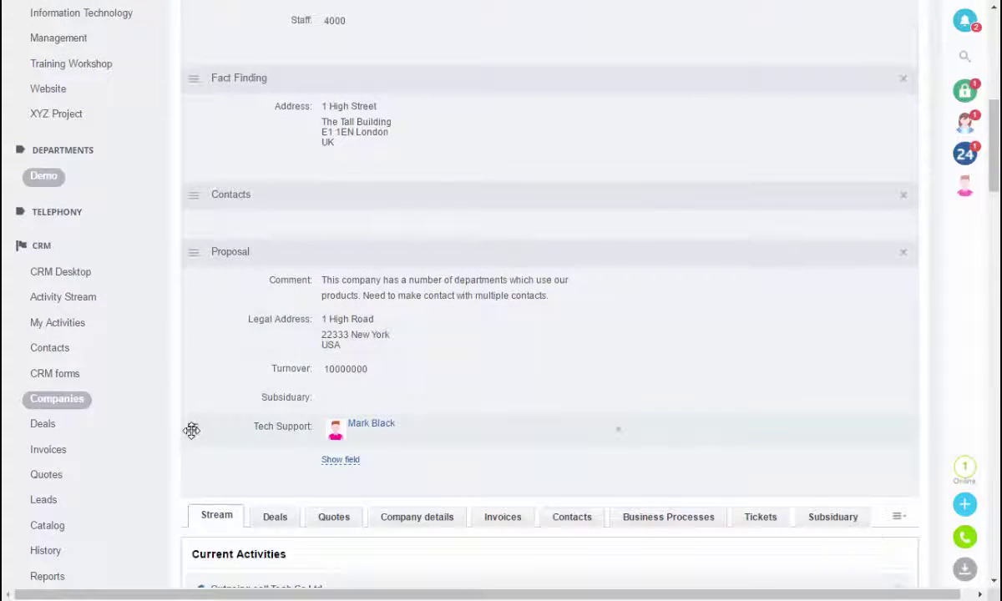
pyautogui.moveTo(192, 428); pyautogui.dragTo(219, 234)
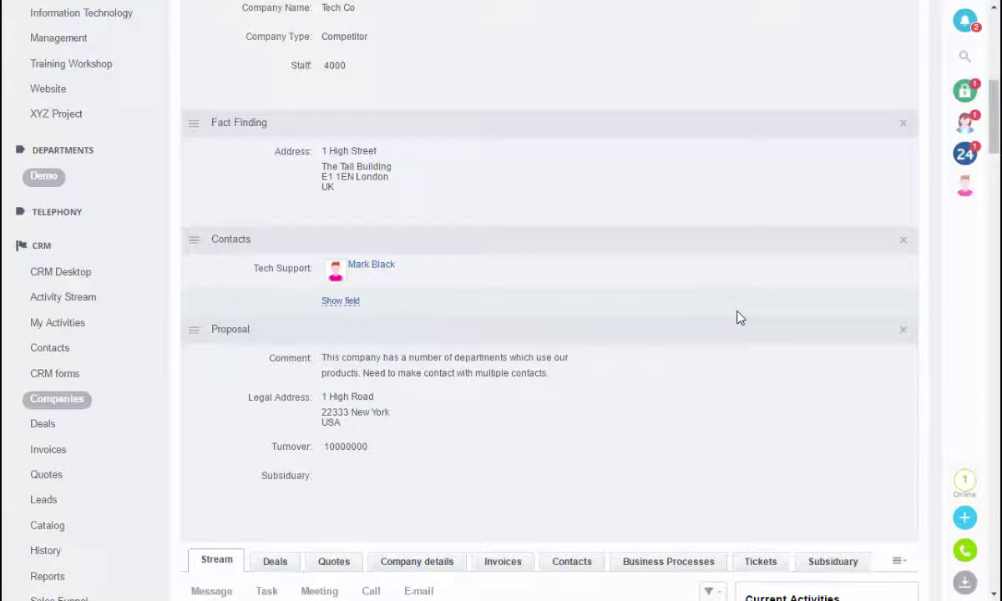
pyautogui.scroll(6, 765, 302)
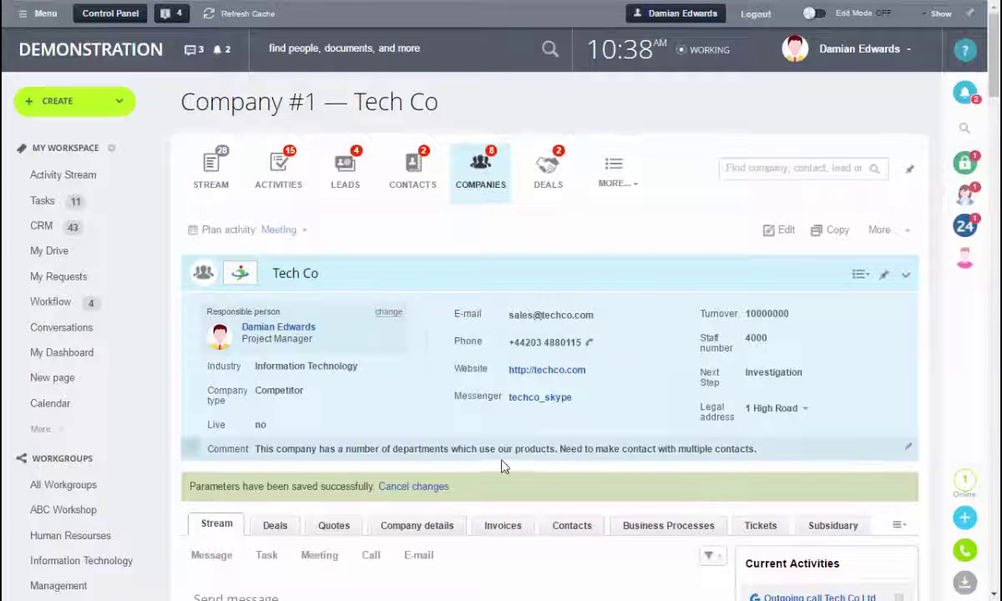
# In Tech Co's Contacts list, add the Zip and Website columns and place the Responsible column directly after Contact
pyautogui.scroll(-4, 510, 420)
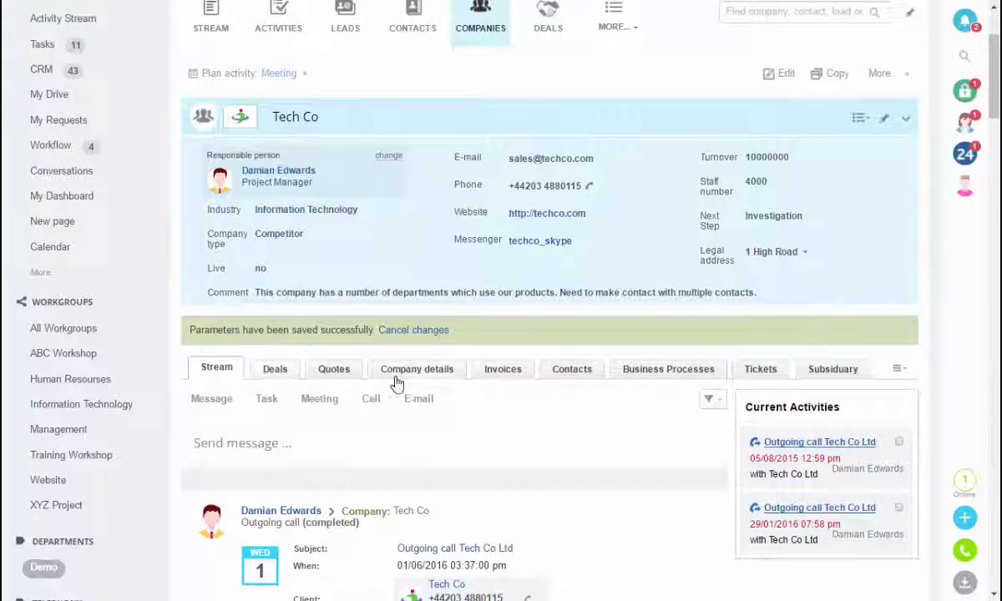
pyautogui.click(572, 381)
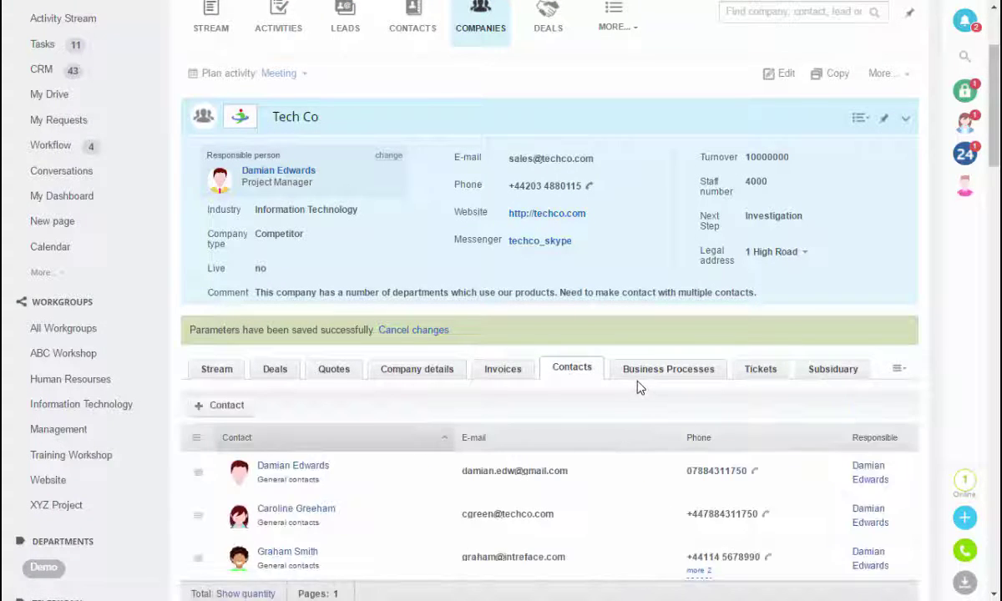
pyautogui.scroll(-2, 639, 388)
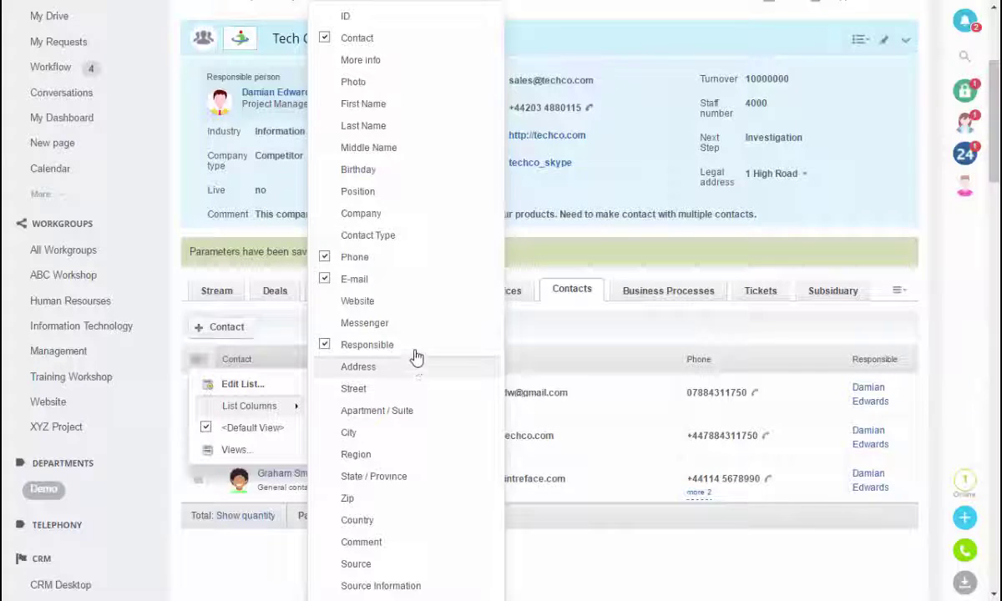
pyautogui.click(385, 501)
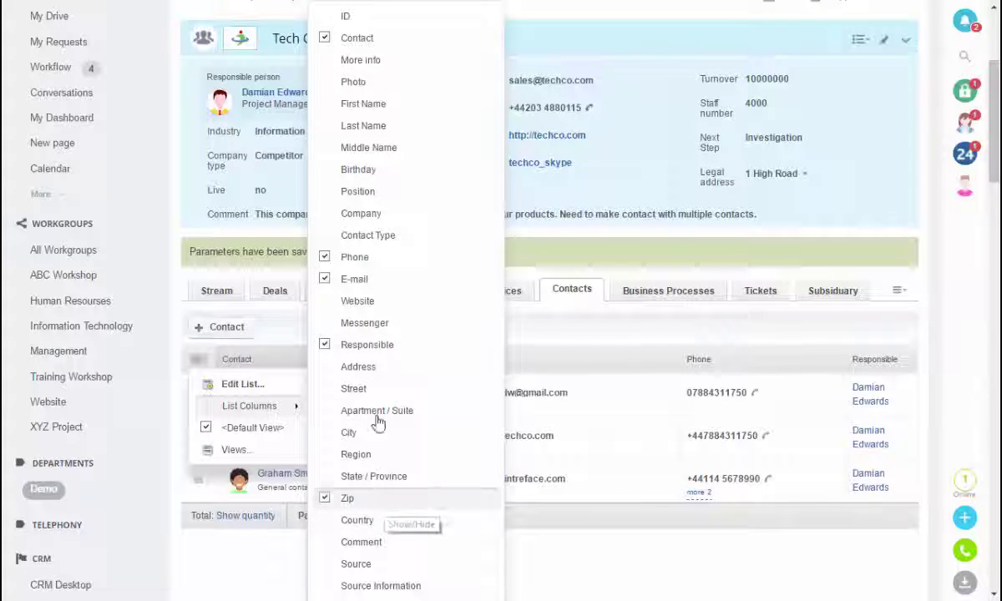
pyautogui.click(384, 308)
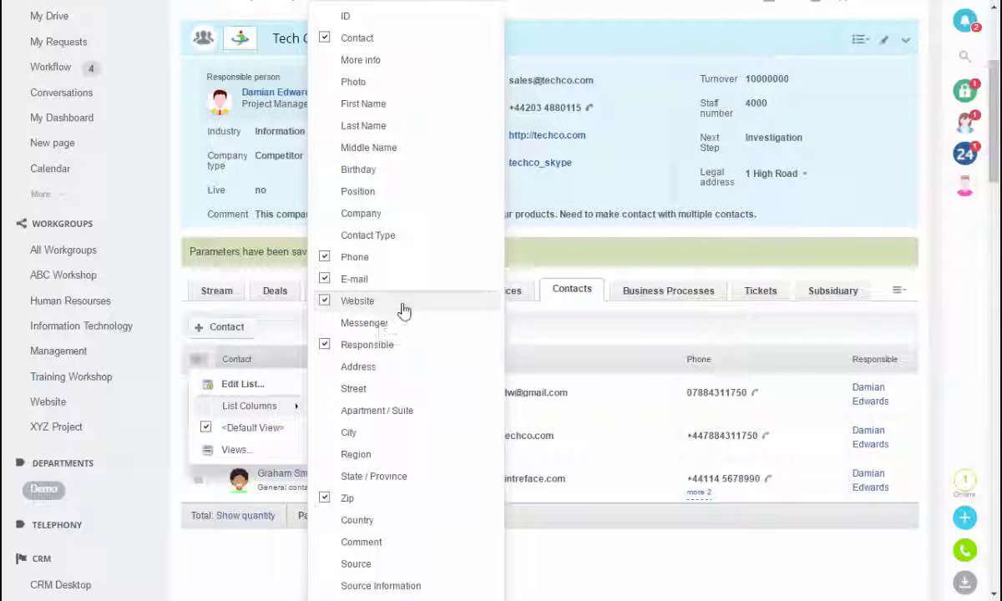
pyautogui.click(575, 333)
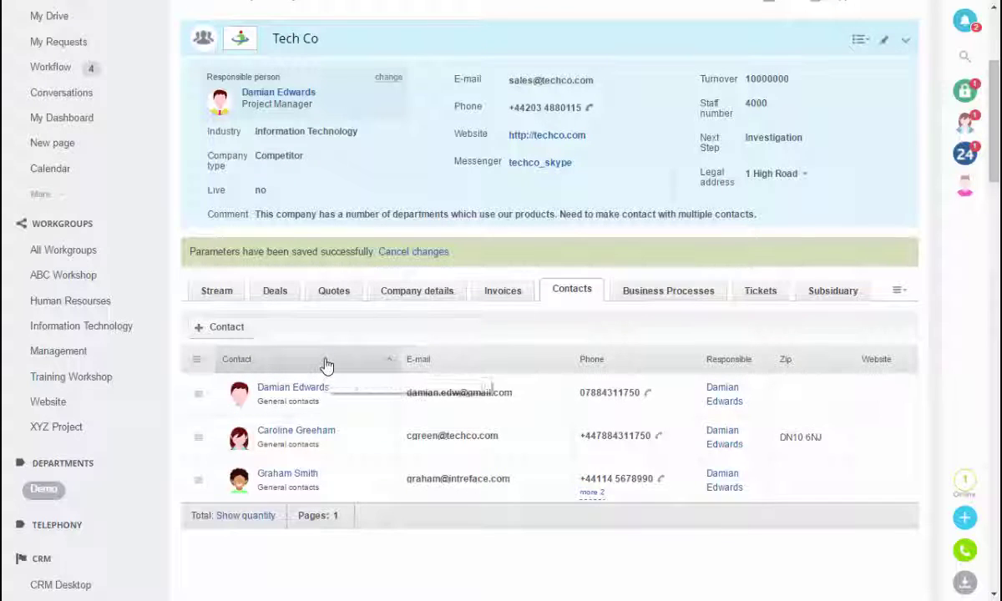
pyautogui.moveTo(732, 365)
pyautogui.mouseDown()
pyautogui.moveTo(481, 376)
pyautogui.moveTo(414, 364)
pyautogui.mouseUp()
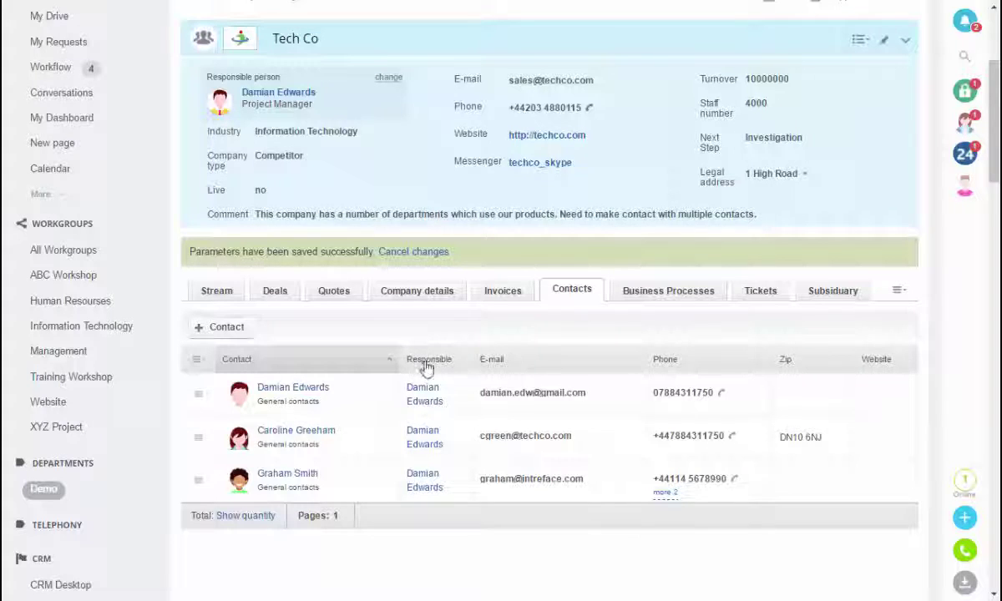
# Open the preference options of Tech Co's summary block for saving its layout for all users
pyautogui.scroll(3, 476, 386)
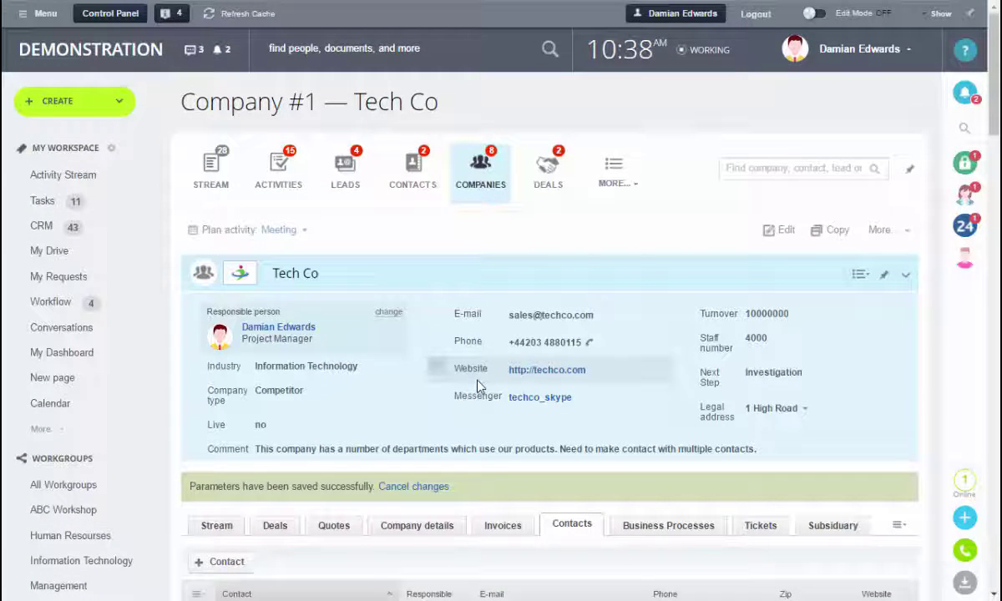
pyautogui.click(860, 275)
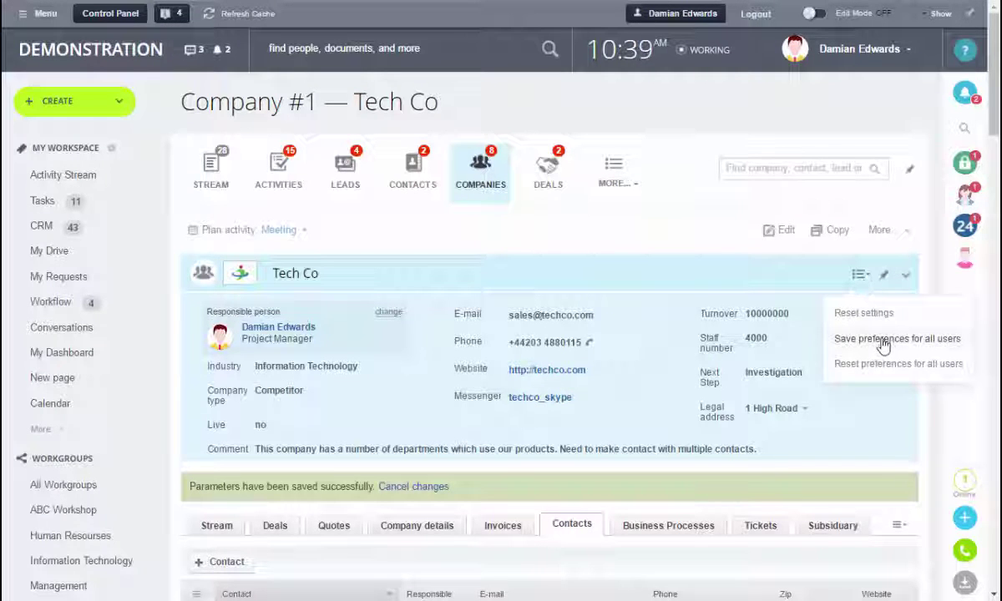